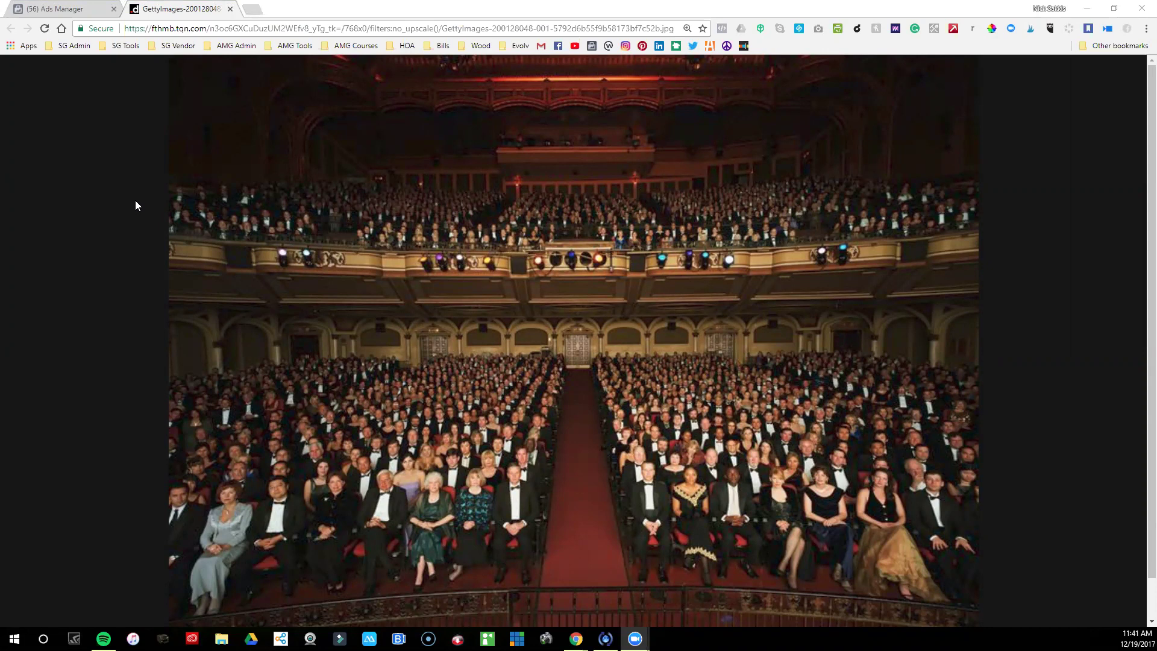
# Step: Open the ad account's Audiences library from Ads Manager and view the existing audiences
pyautogui.moveTo(342, 366)
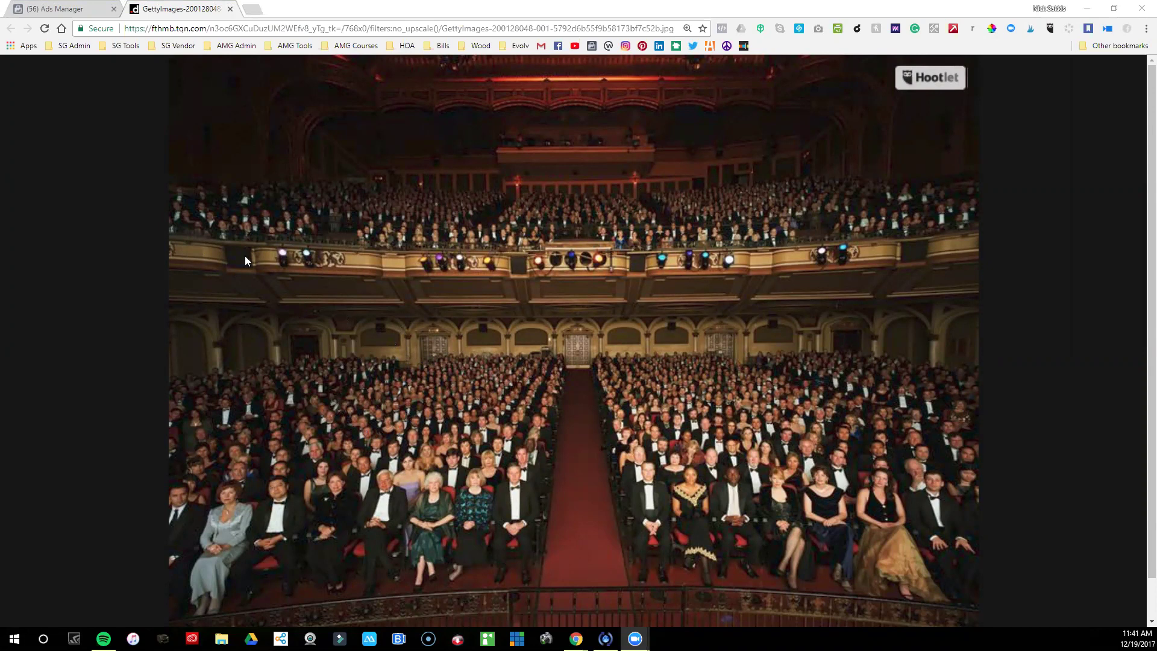
pyautogui.click(71, 11)
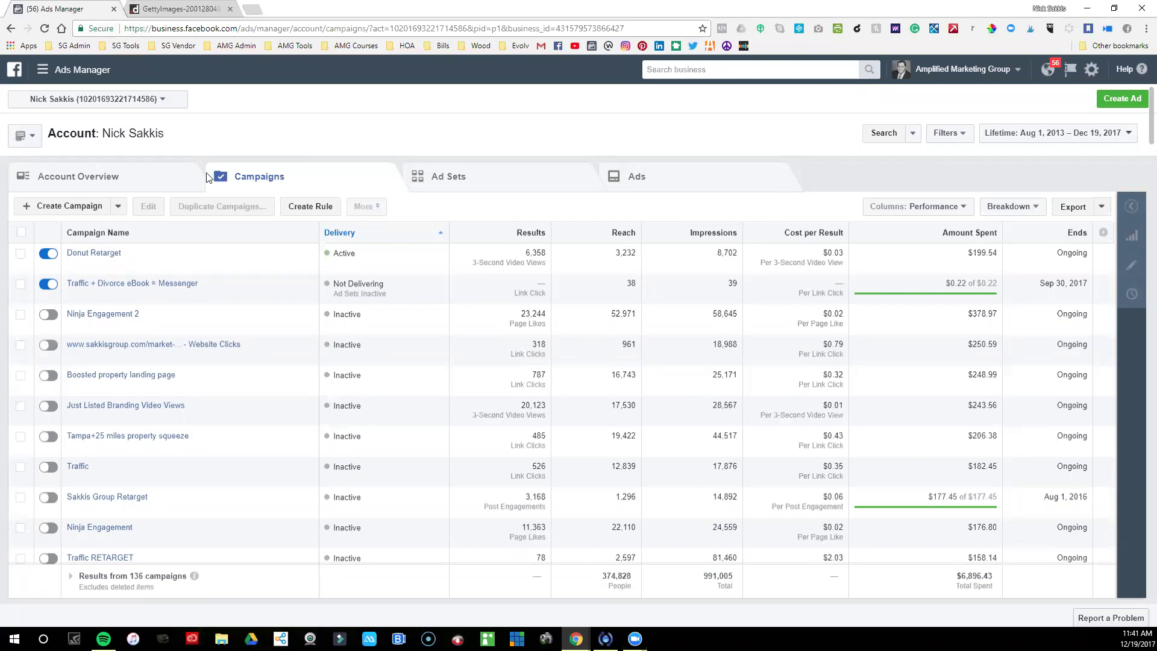
pyautogui.click(42, 71)
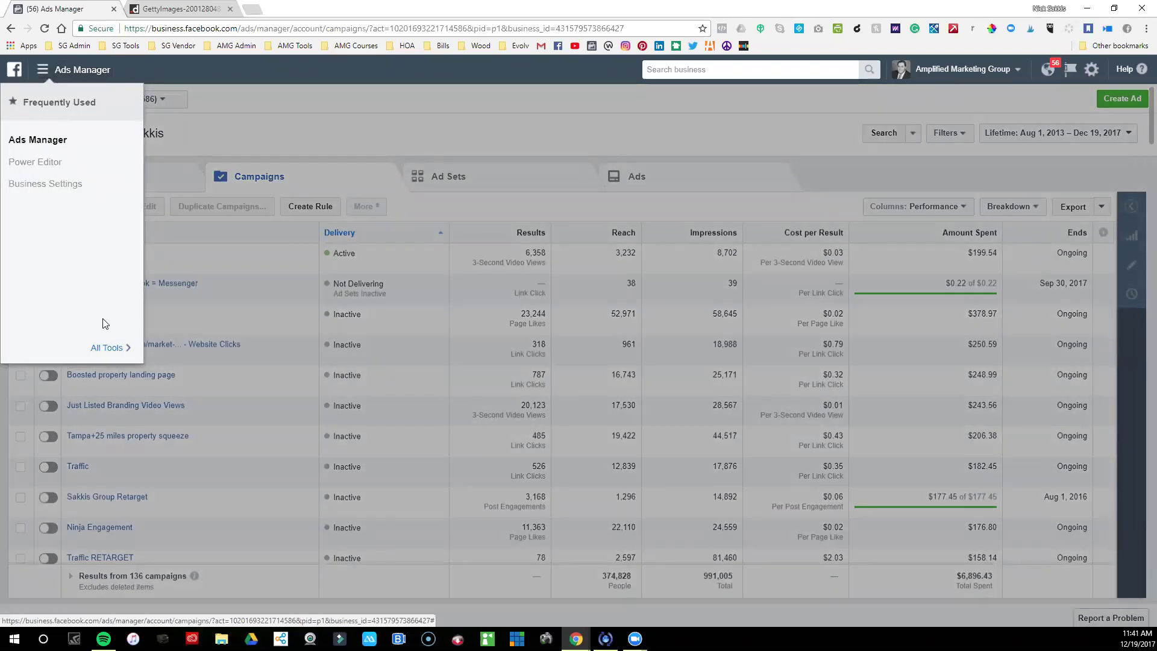
pyautogui.moveTo(111, 351)
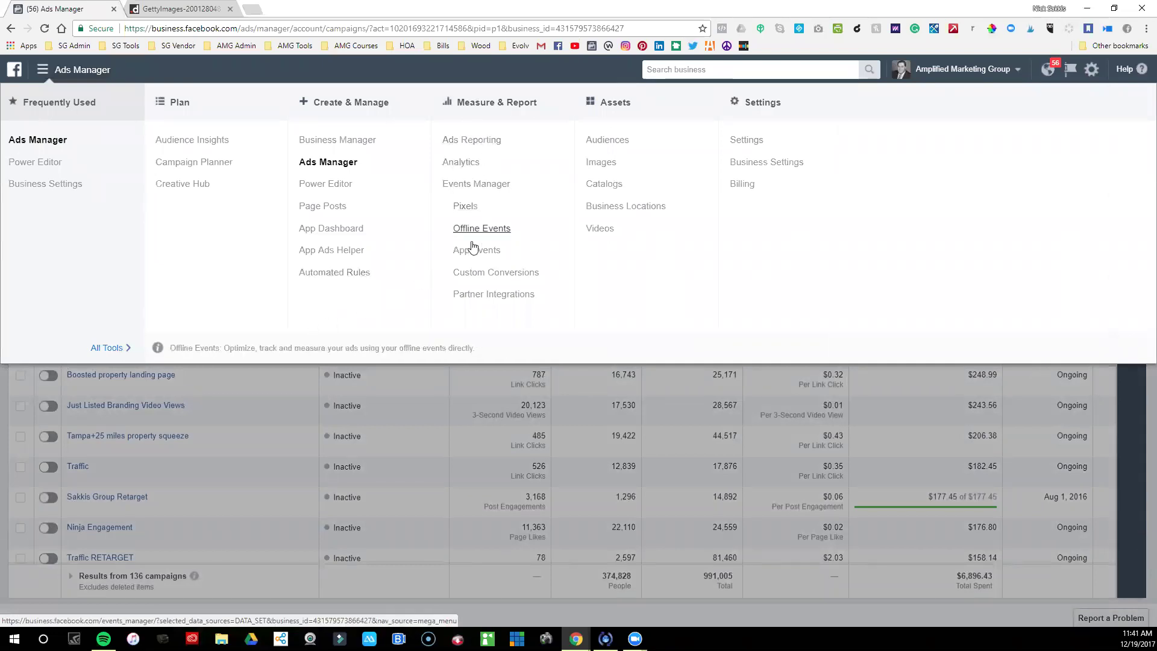
pyautogui.click(608, 140)
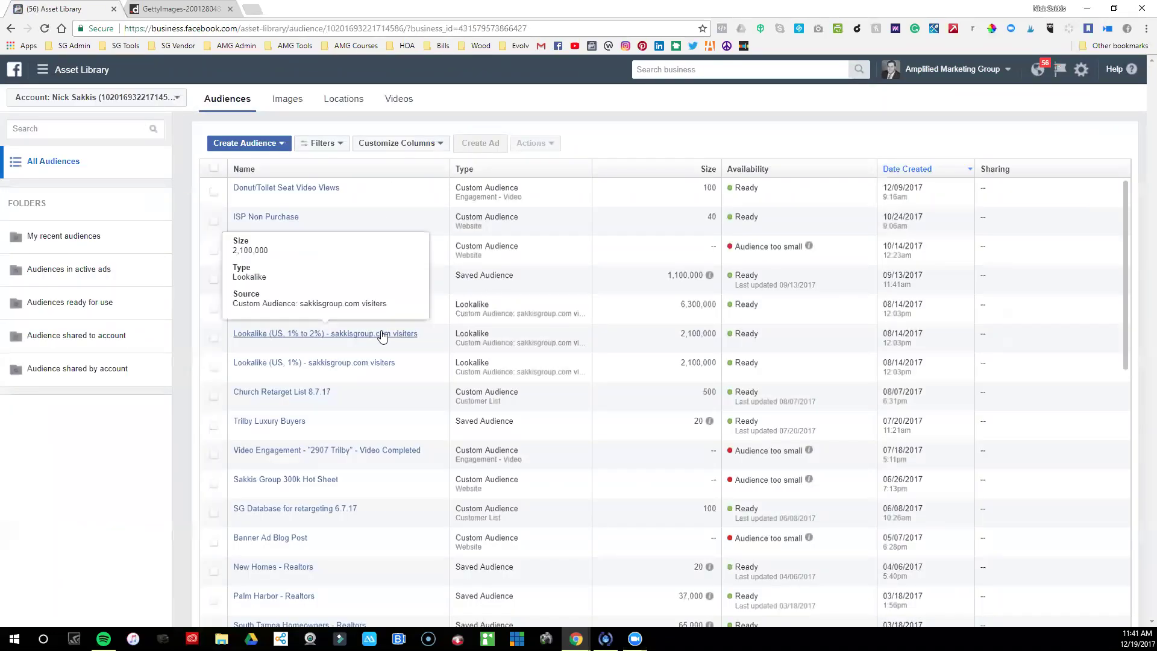
pyautogui.scroll(-1, 422, 337)
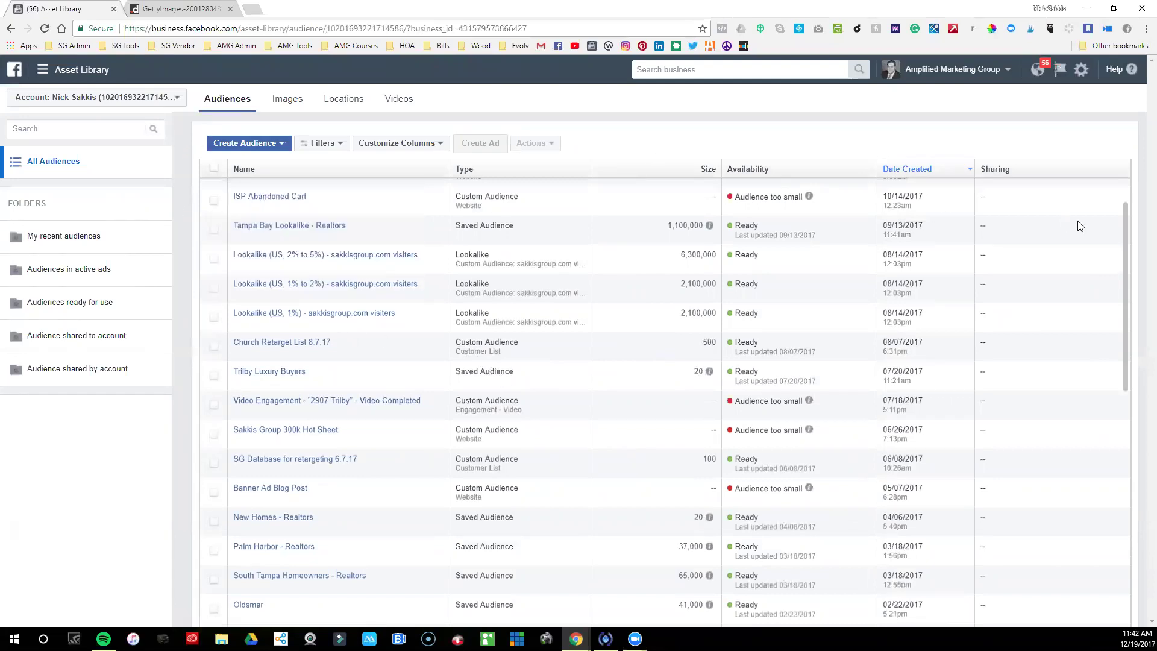
pyautogui.moveTo(1124, 206); pyautogui.dragTo(1124, 189)
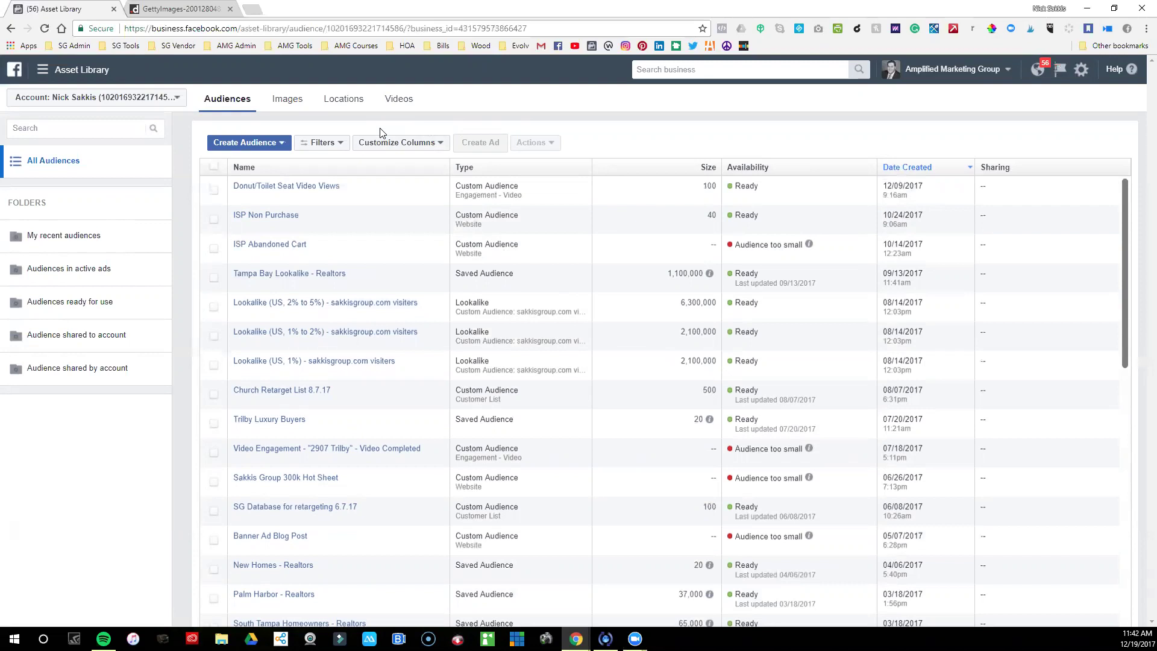
# Step: Start a customer-file custom audience from own data, review the usable identifiers, and close the form
pyautogui.click(240, 145)
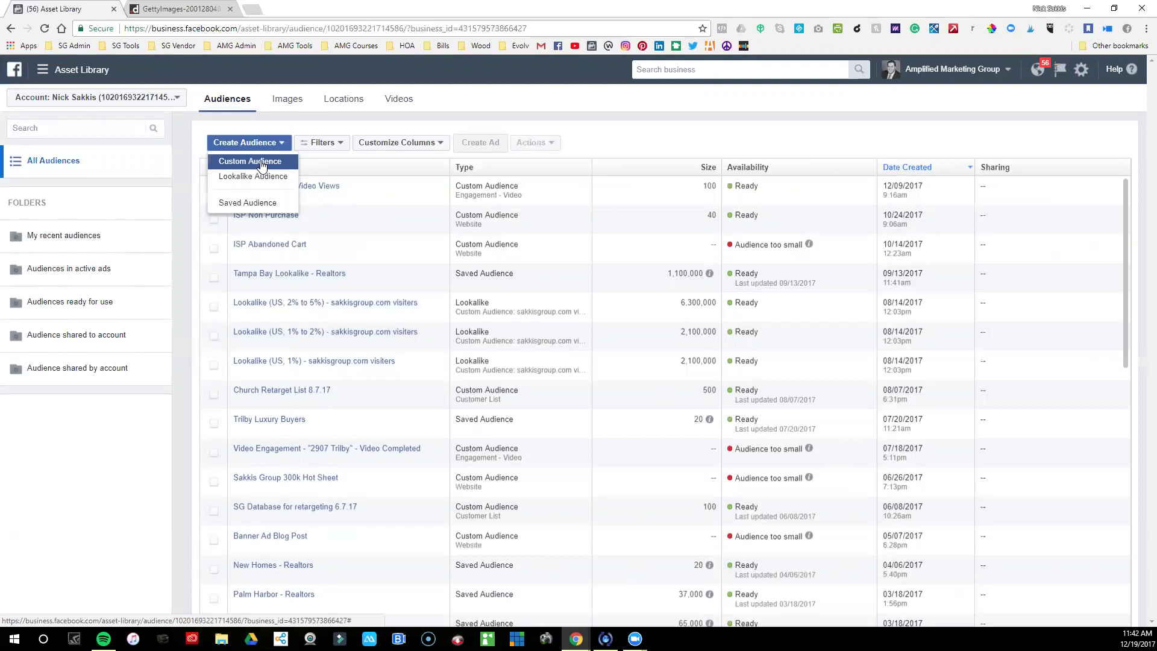
pyautogui.click(261, 162)
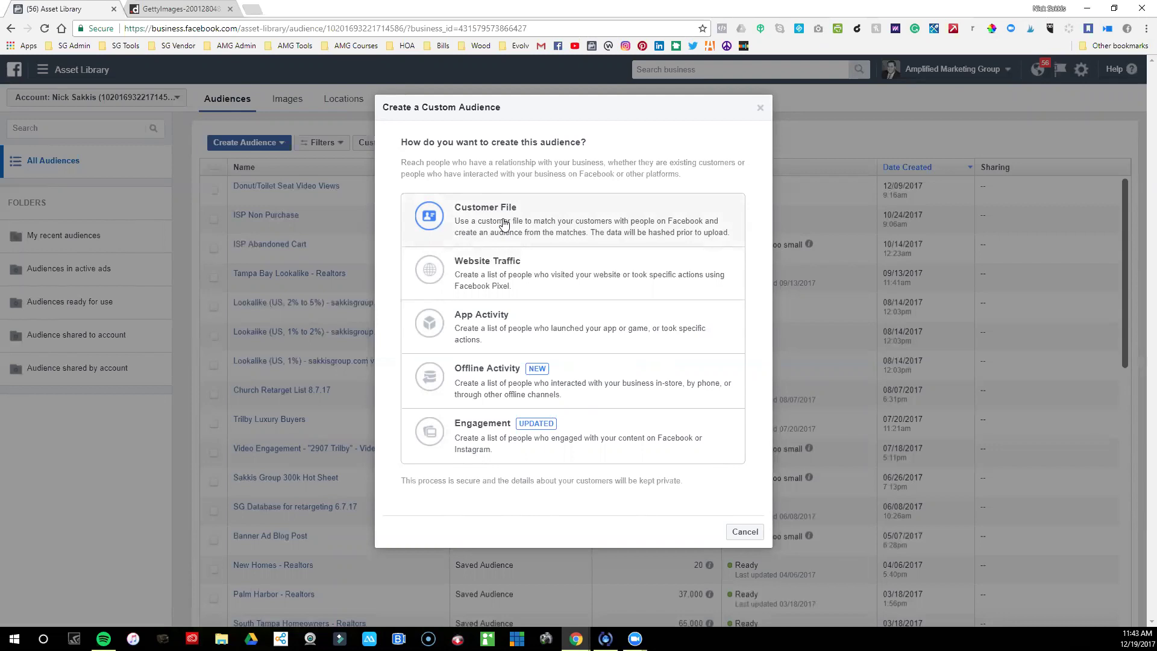
pyautogui.click(504, 224)
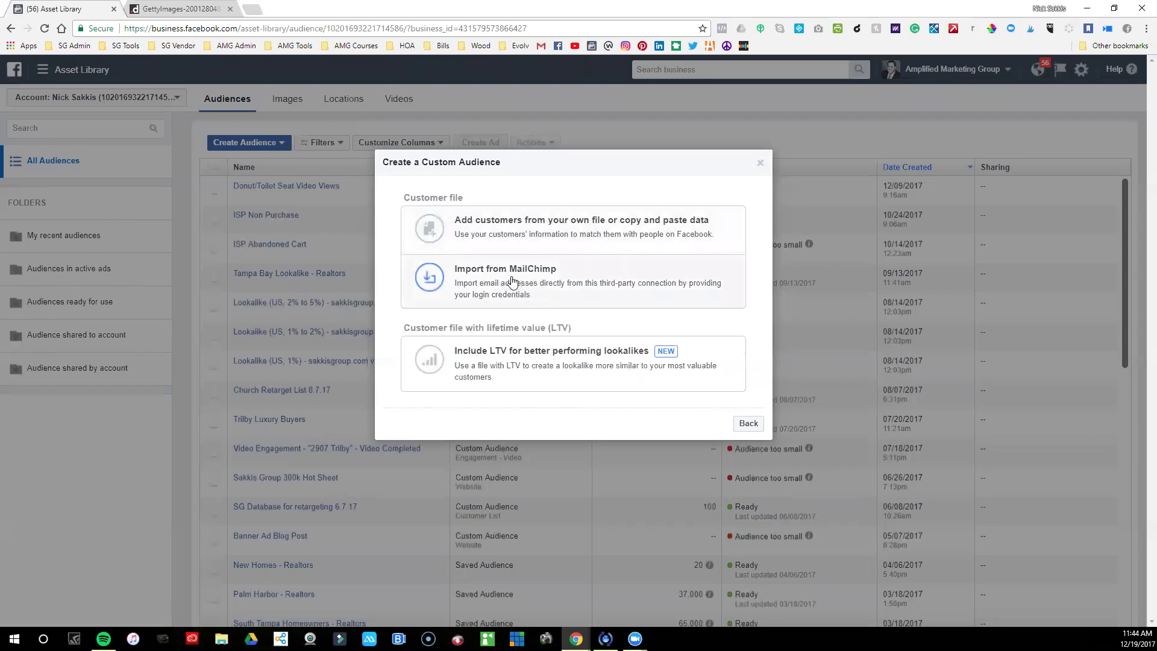
pyautogui.click(501, 227)
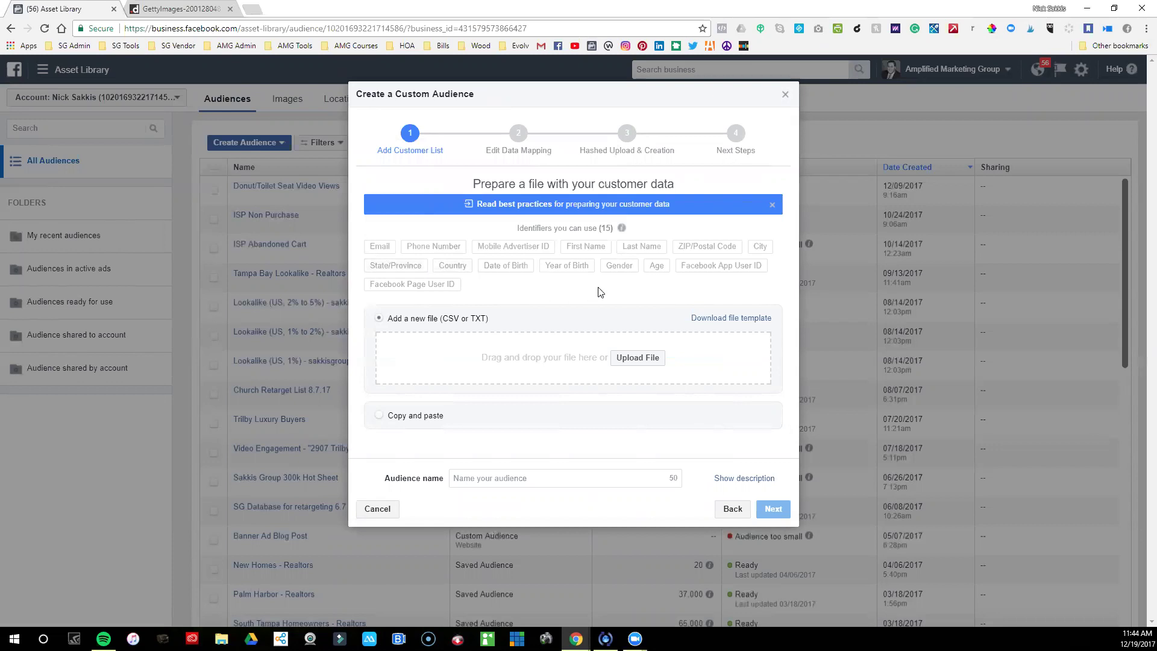
pyautogui.moveTo(388, 252)
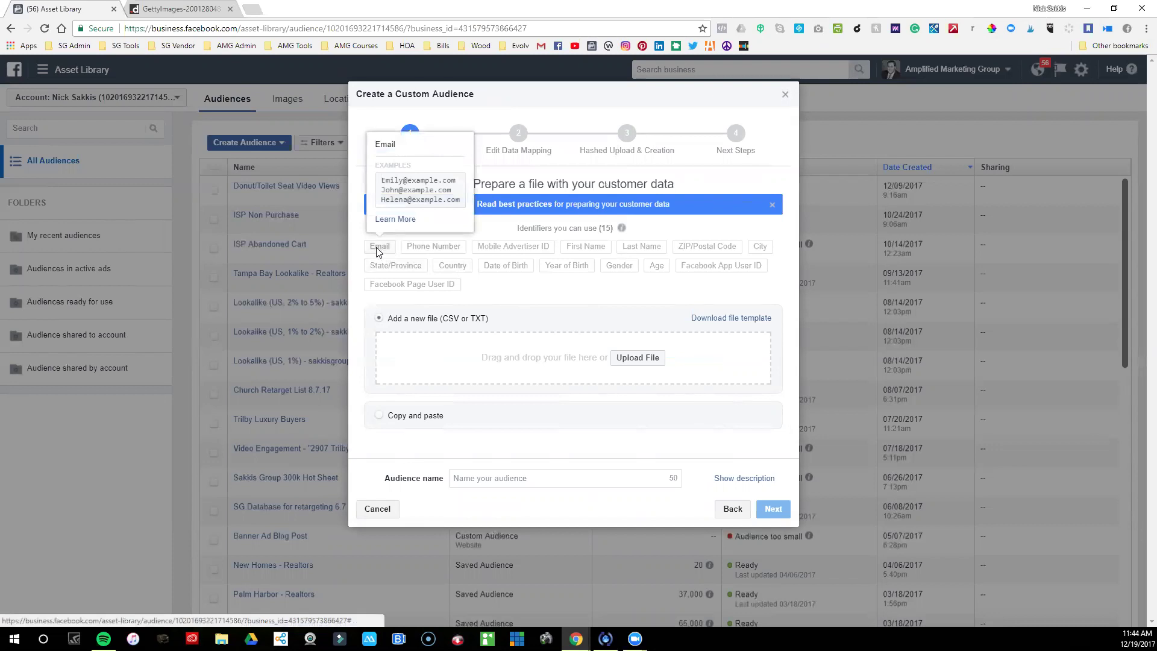
pyautogui.moveTo(423, 247)
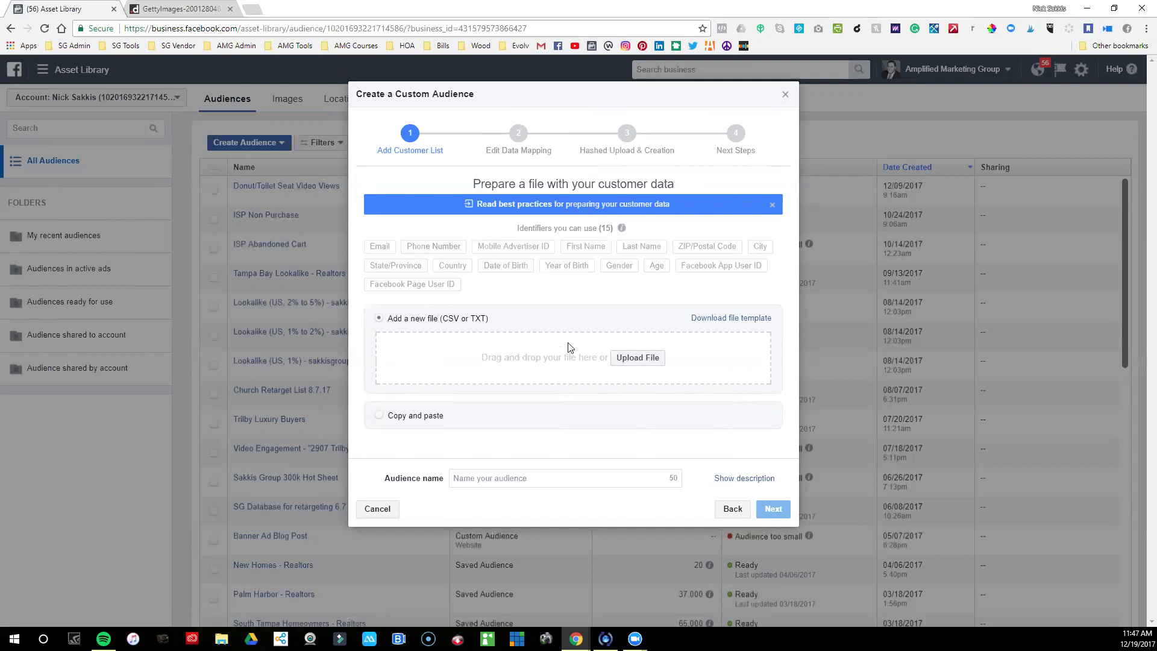
pyautogui.click(786, 97)
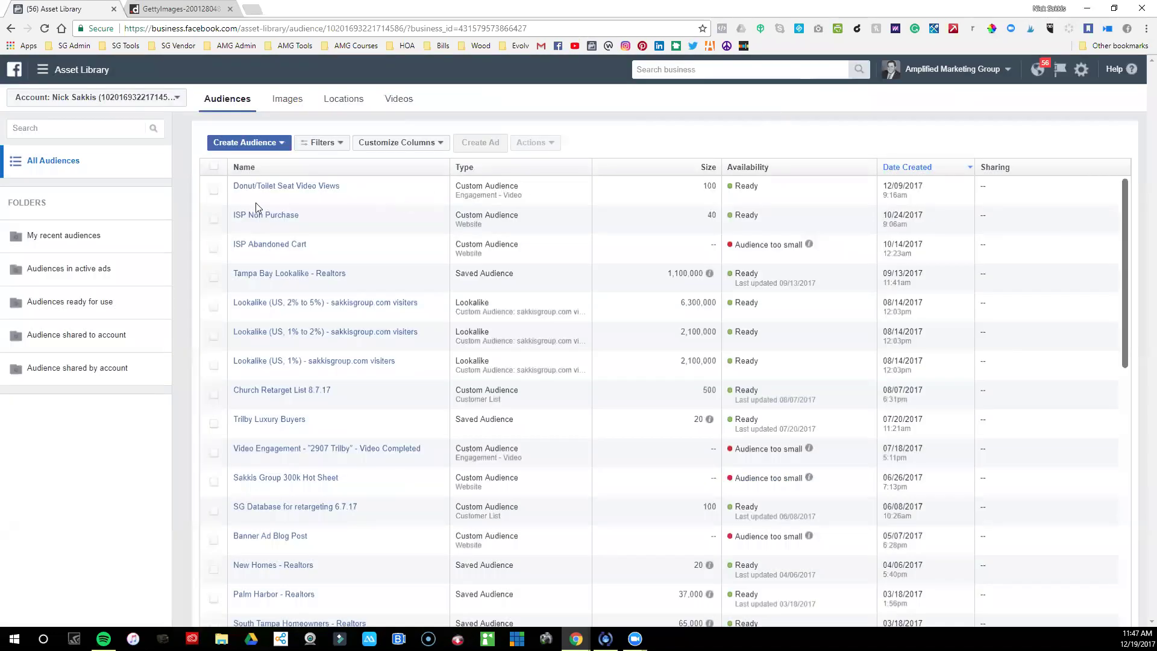
# Step: Examine the full list of existing audiences, including the Master Retarget saved audience
pyautogui.scroll(-7, 388, 455)
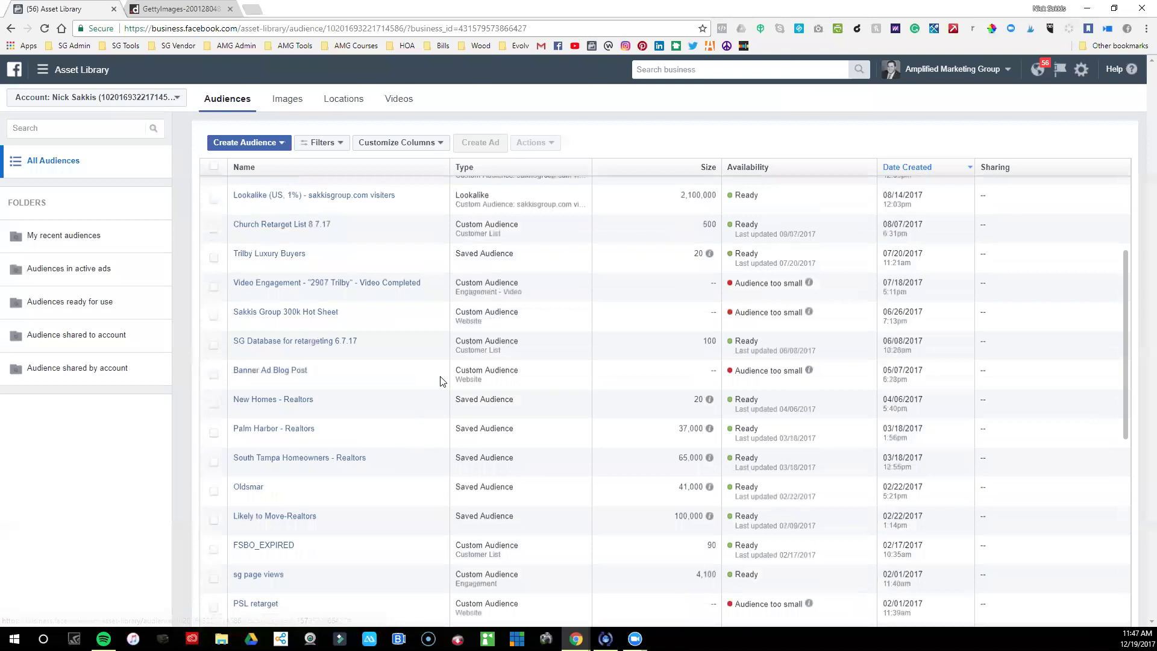
pyautogui.scroll(-1, 427, 368)
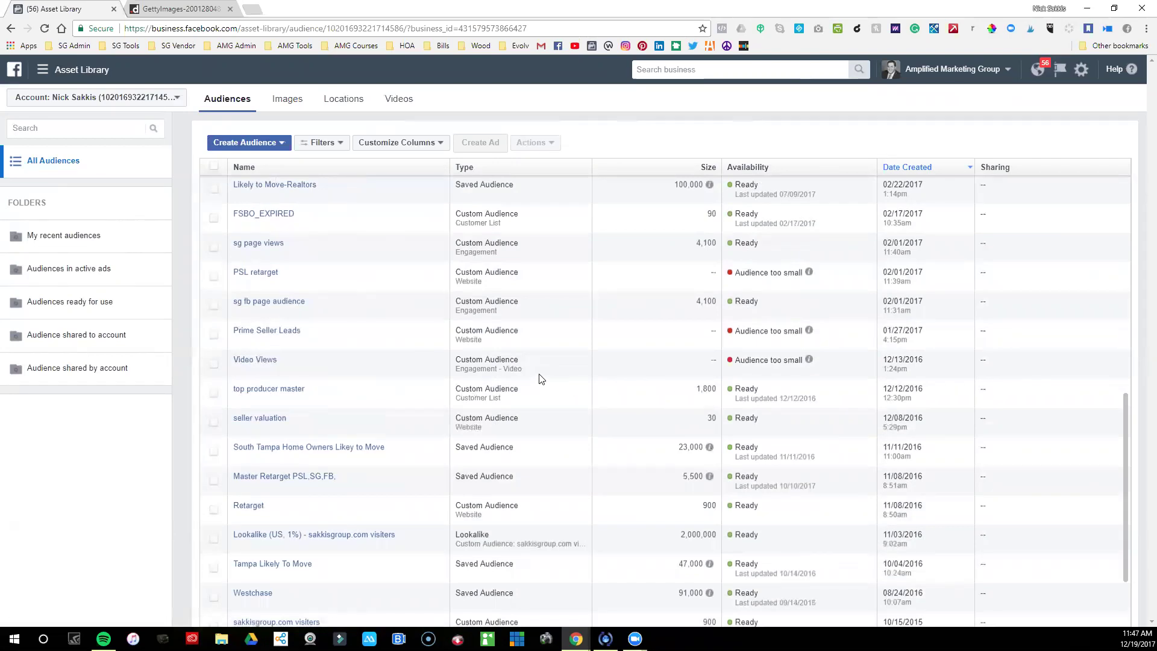
pyautogui.scroll(-2, 541, 379)
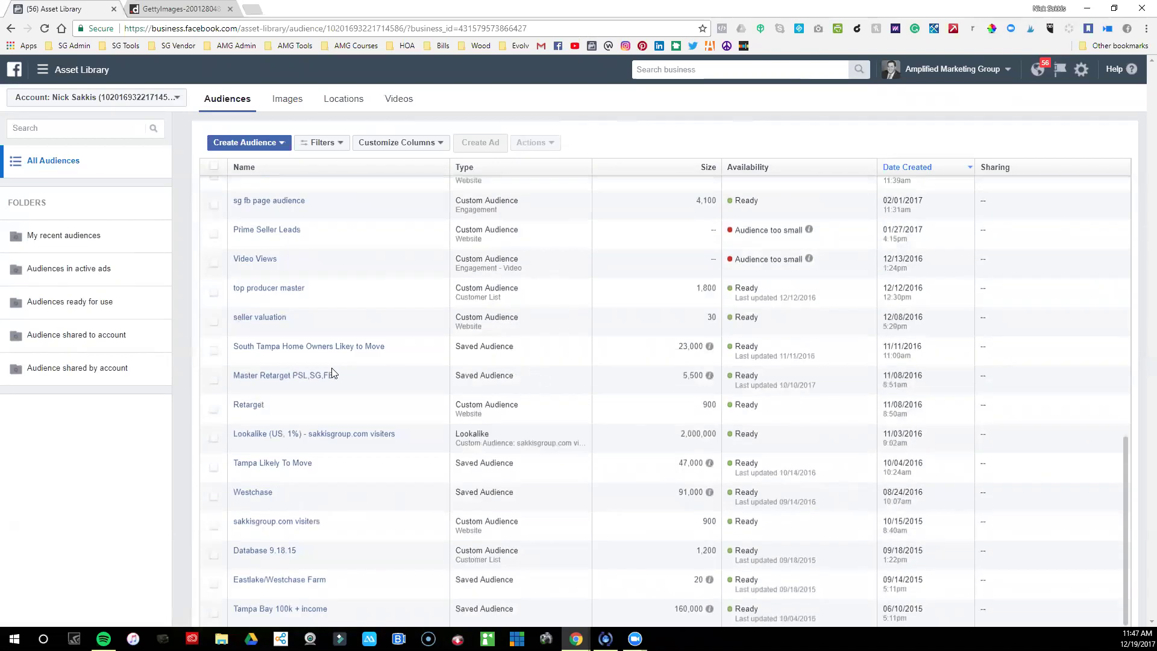
pyautogui.moveTo(282, 375)
pyautogui.scroll(15, 398, 355)
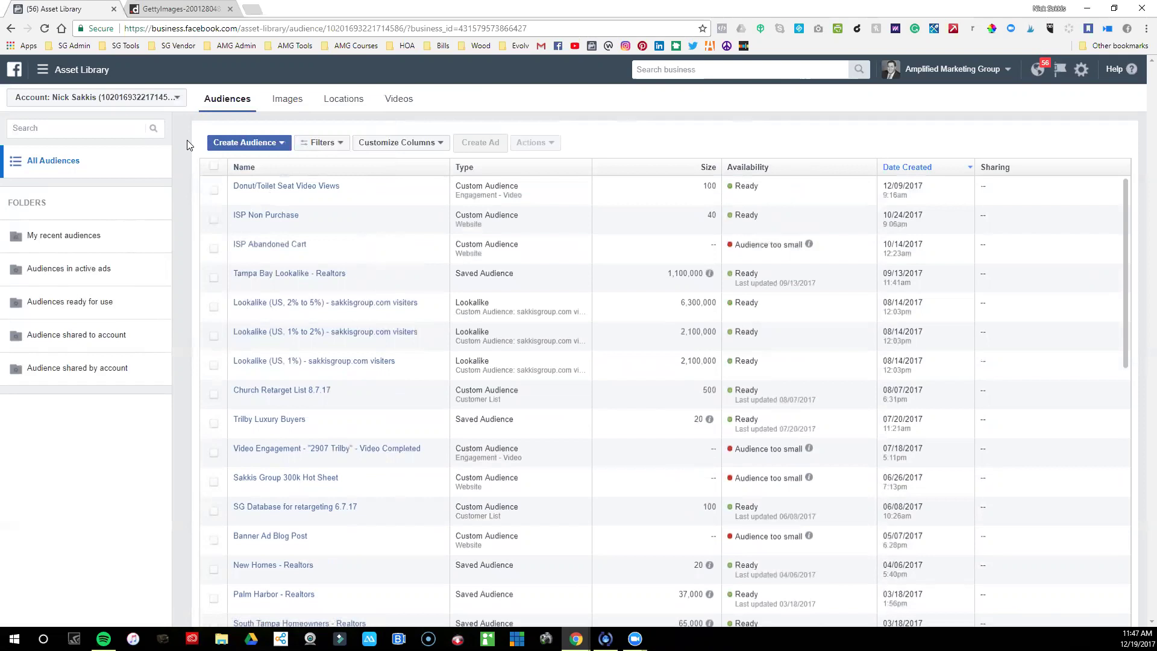
# Step: Start a custom audience from website traffic and review the available visitor and event criteria
pyautogui.click(243, 145)
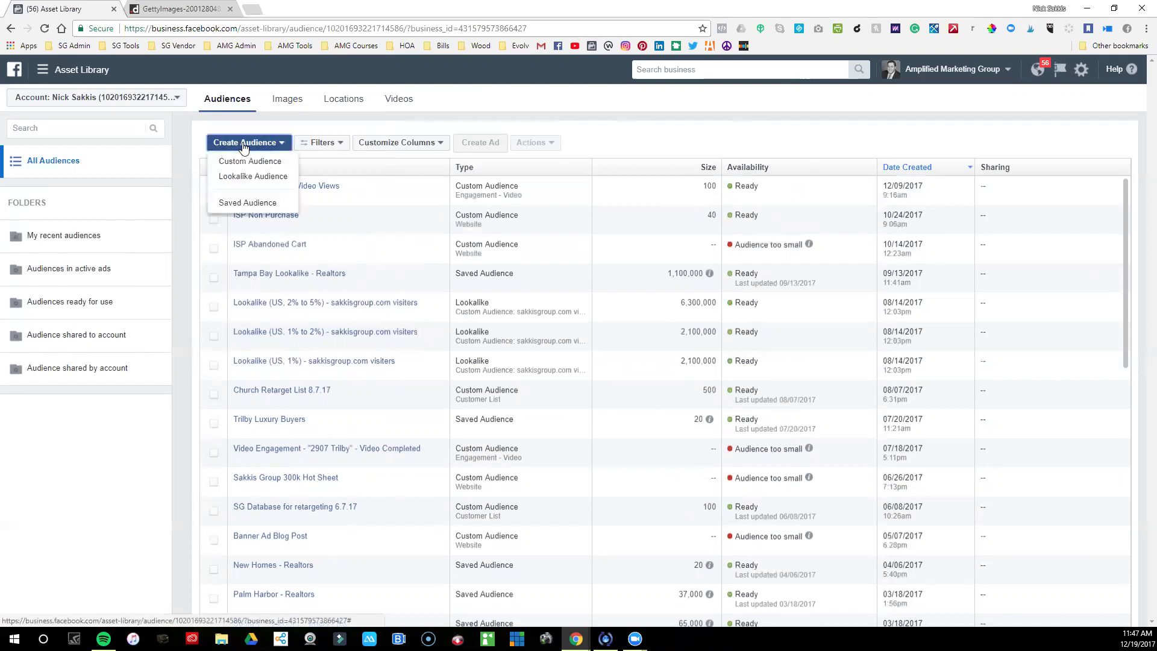
pyautogui.click(247, 161)
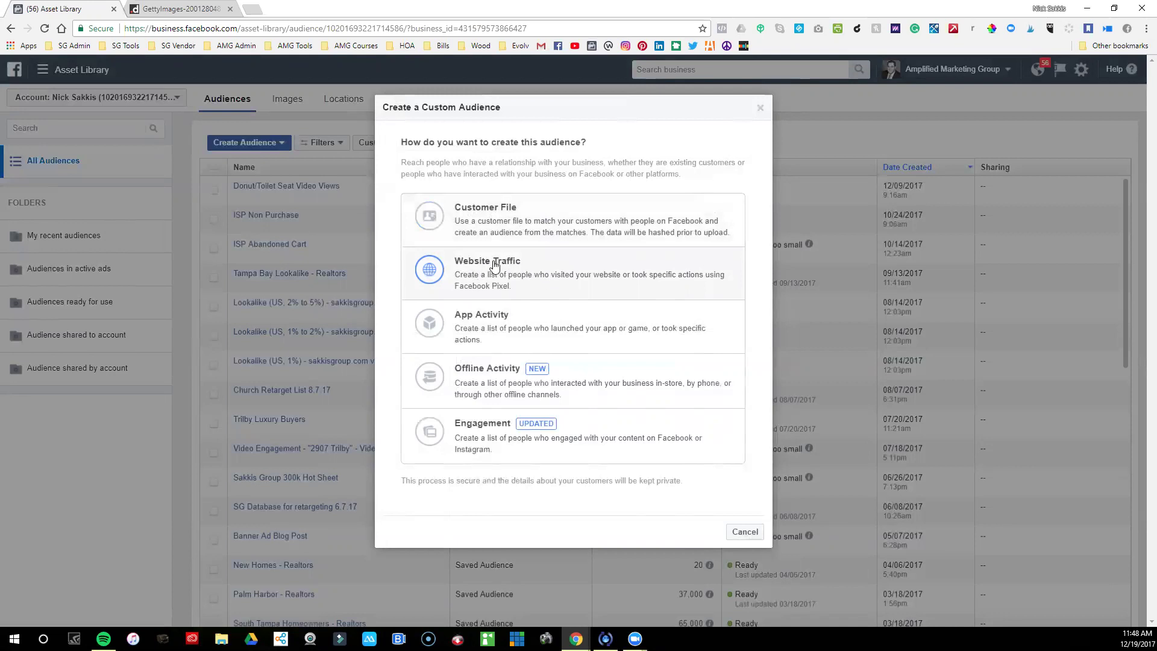
pyautogui.click(555, 276)
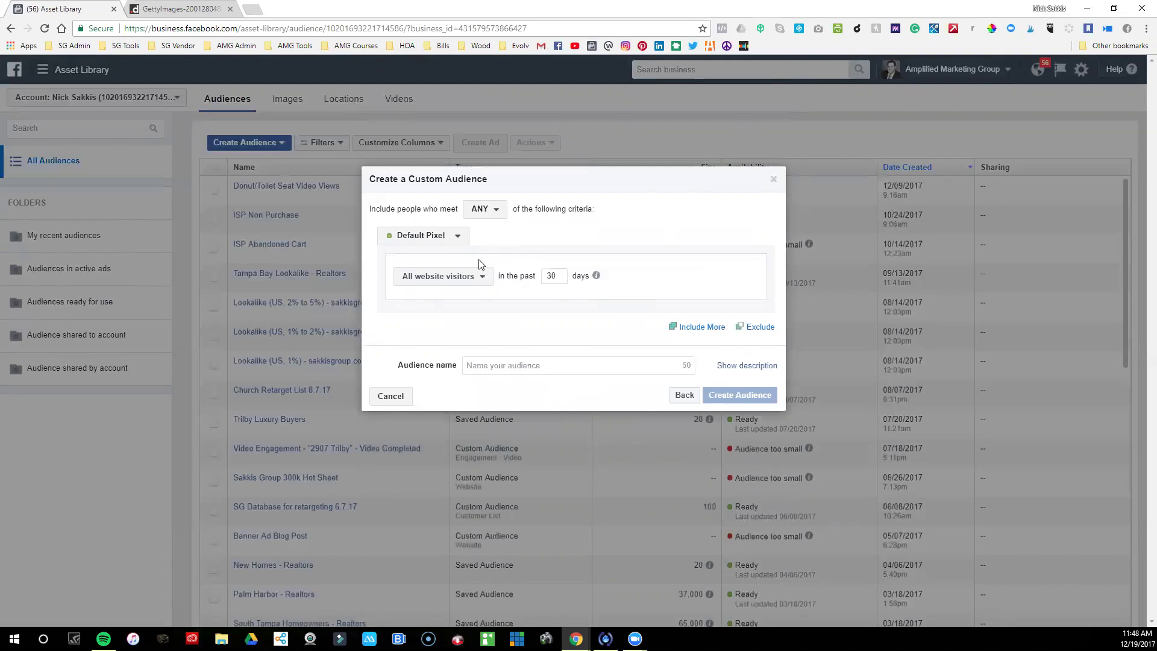
pyautogui.click(475, 279)
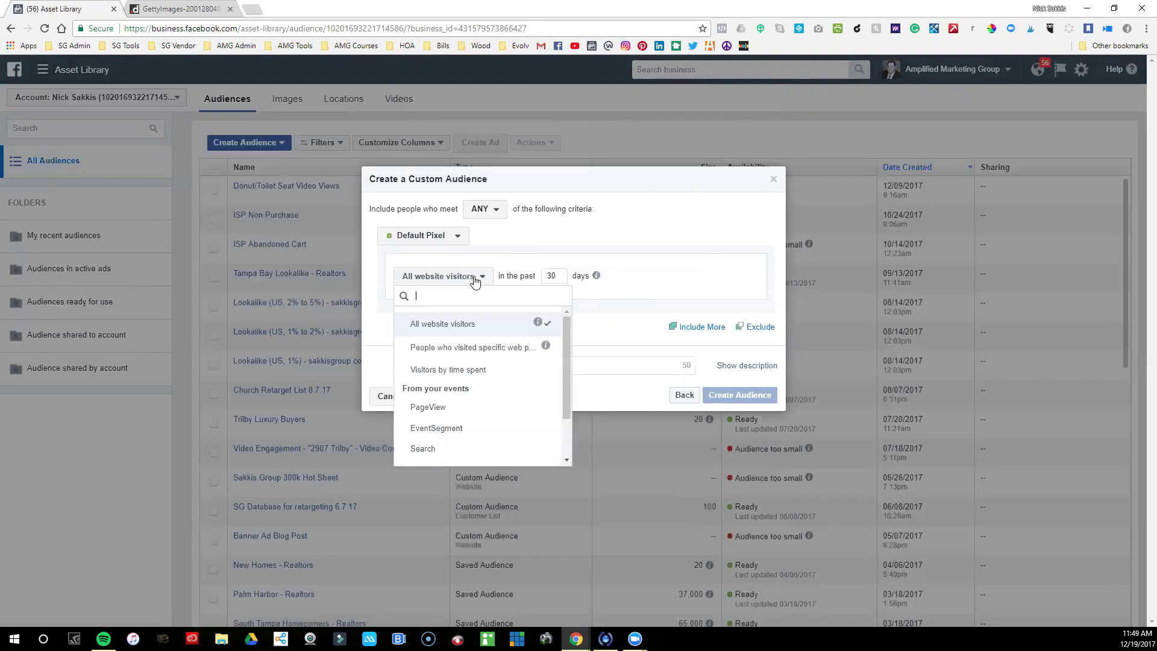
pyautogui.scroll(-2, 472, 369)
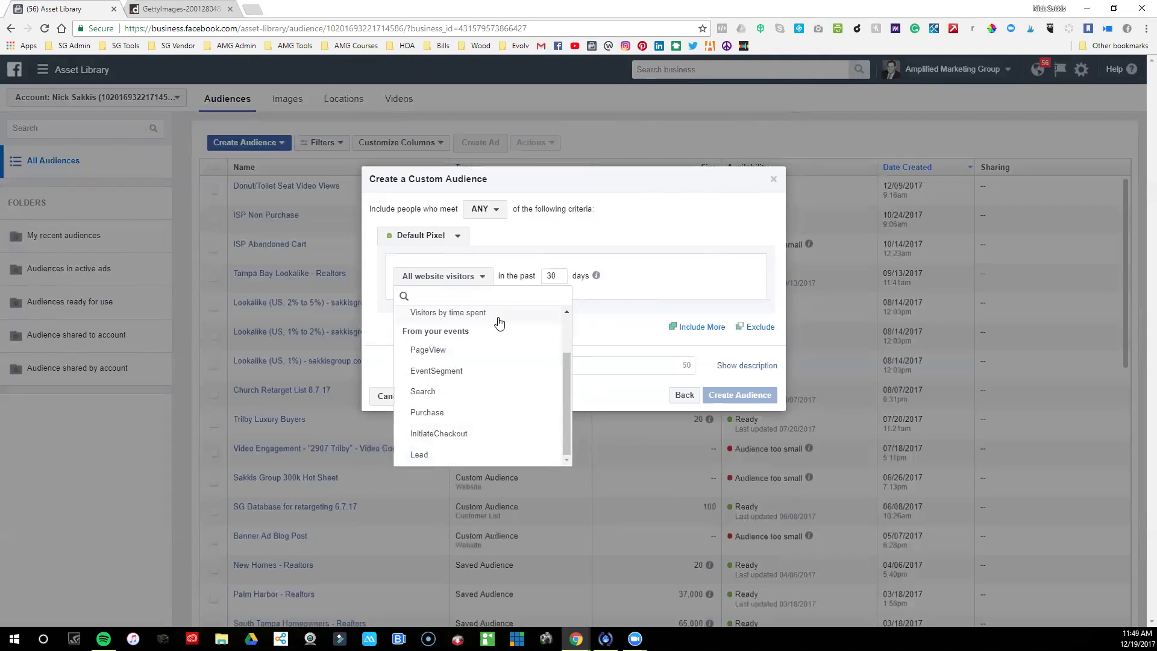
pyautogui.click(373, 309)
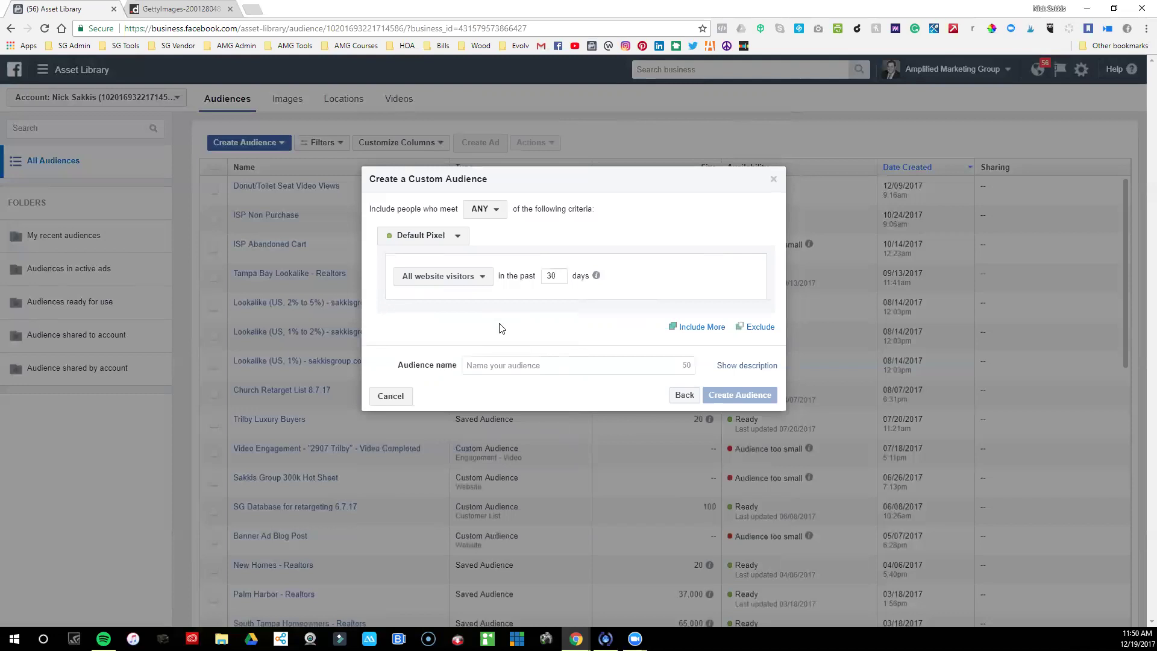
# Step: Try a website audience that includes PageView and excludes Lead, and close the form without creating it
pyautogui.click(712, 331)
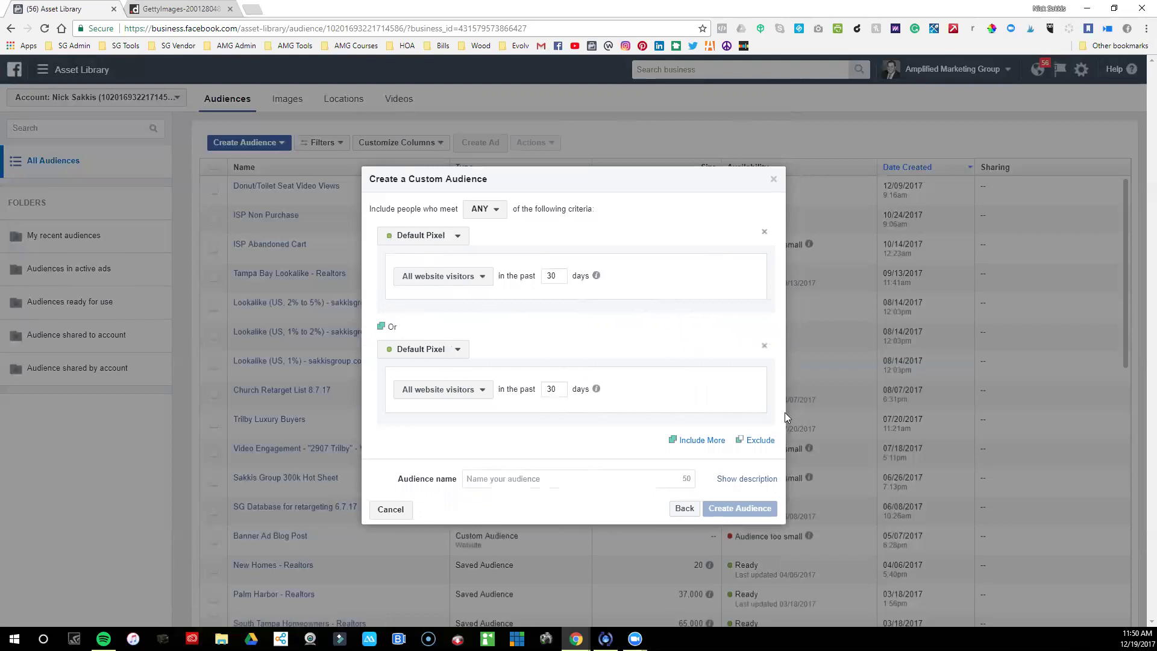
pyautogui.click(765, 346)
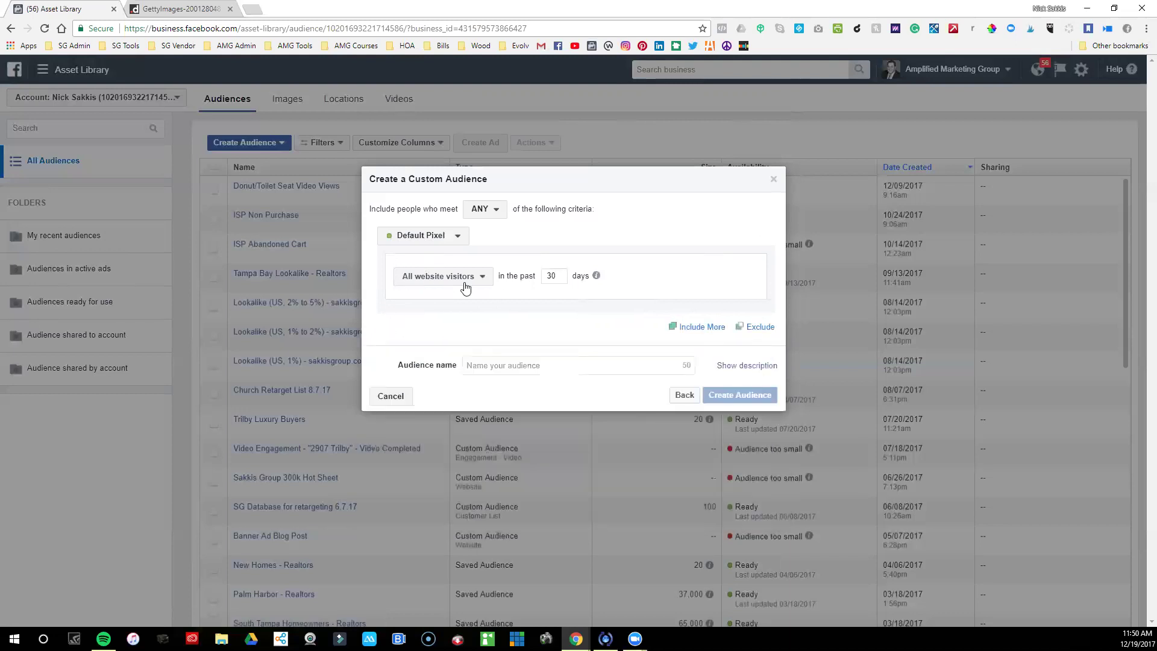
pyautogui.click(761, 327)
pyautogui.click(475, 278)
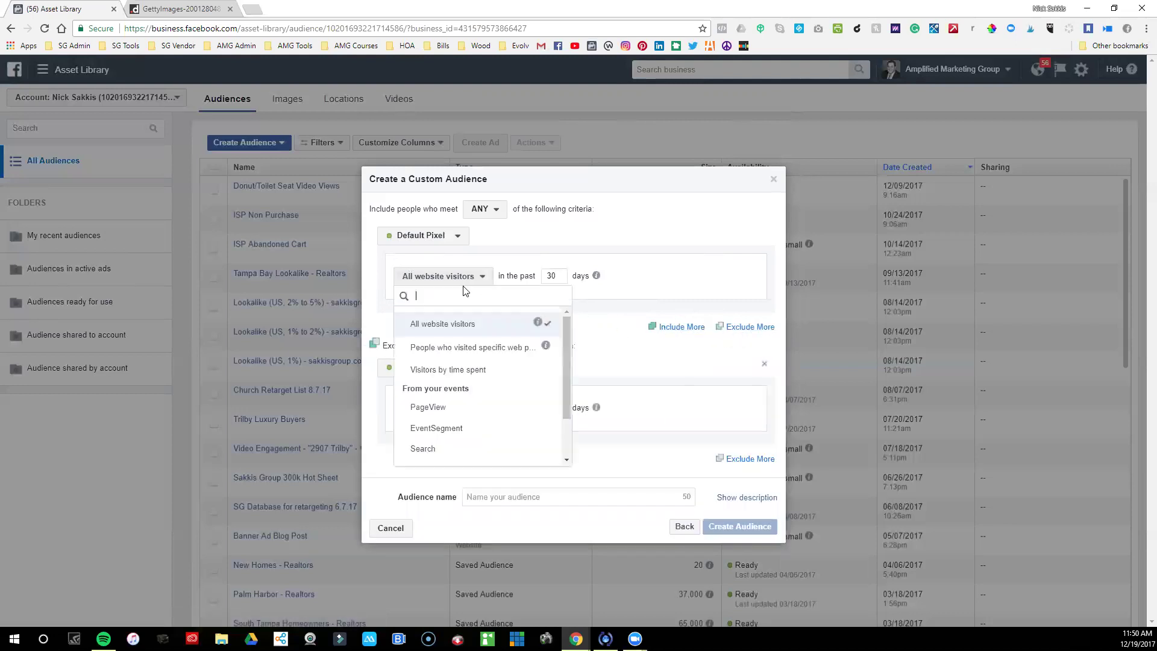
pyautogui.click(452, 408)
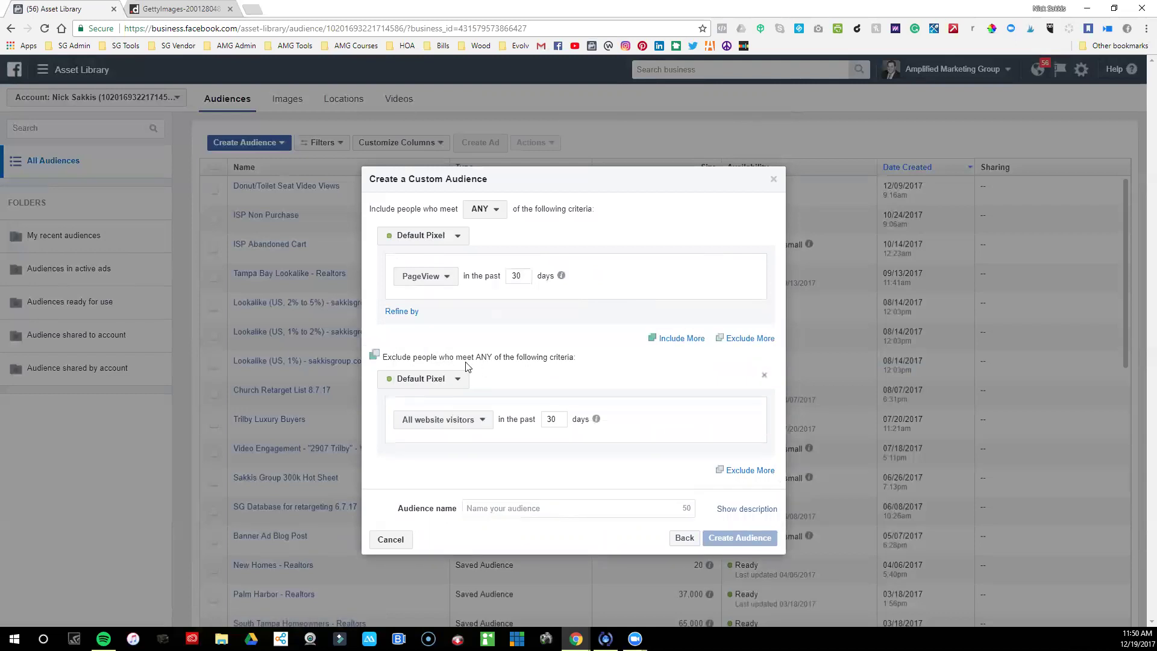
pyautogui.click(470, 425)
pyautogui.scroll(-2, 443, 560)
pyautogui.click(420, 598)
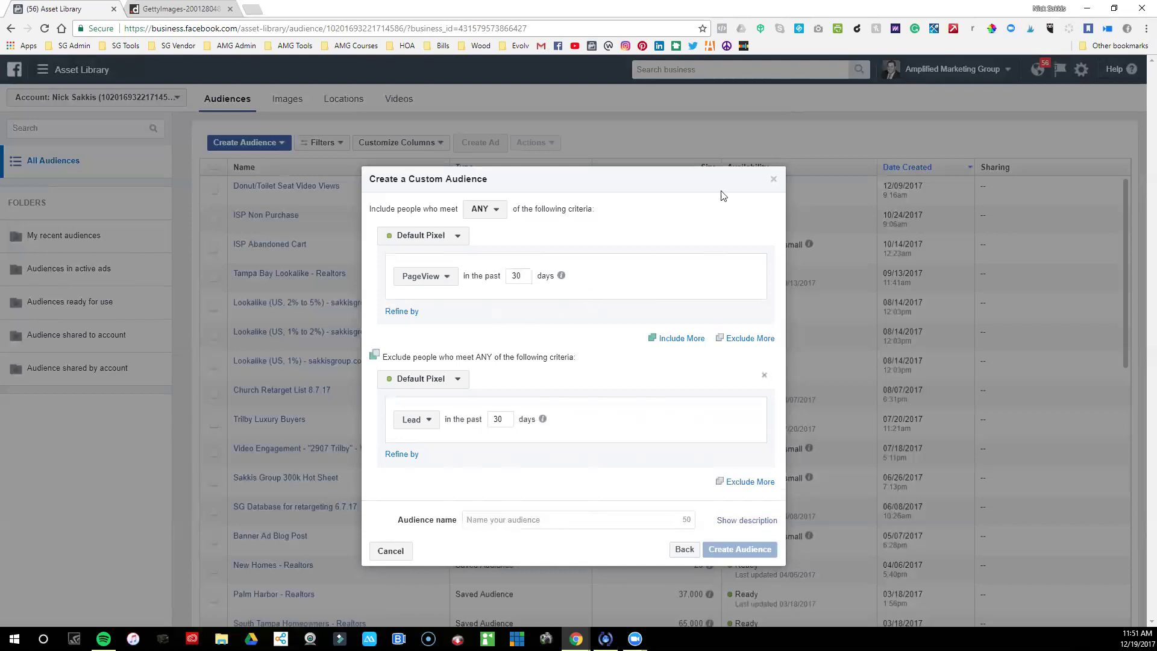
pyautogui.click(773, 180)
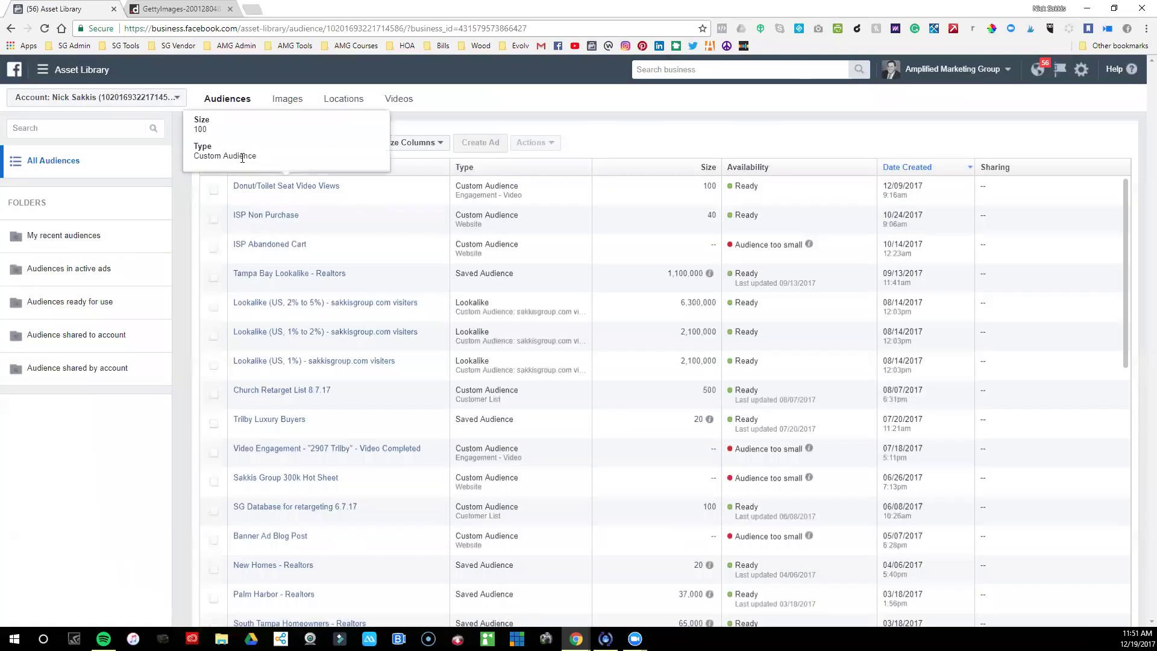
# Step: Start a video engagement custom audience and choose people who have watched 75% of the video
pyautogui.click(246, 142)
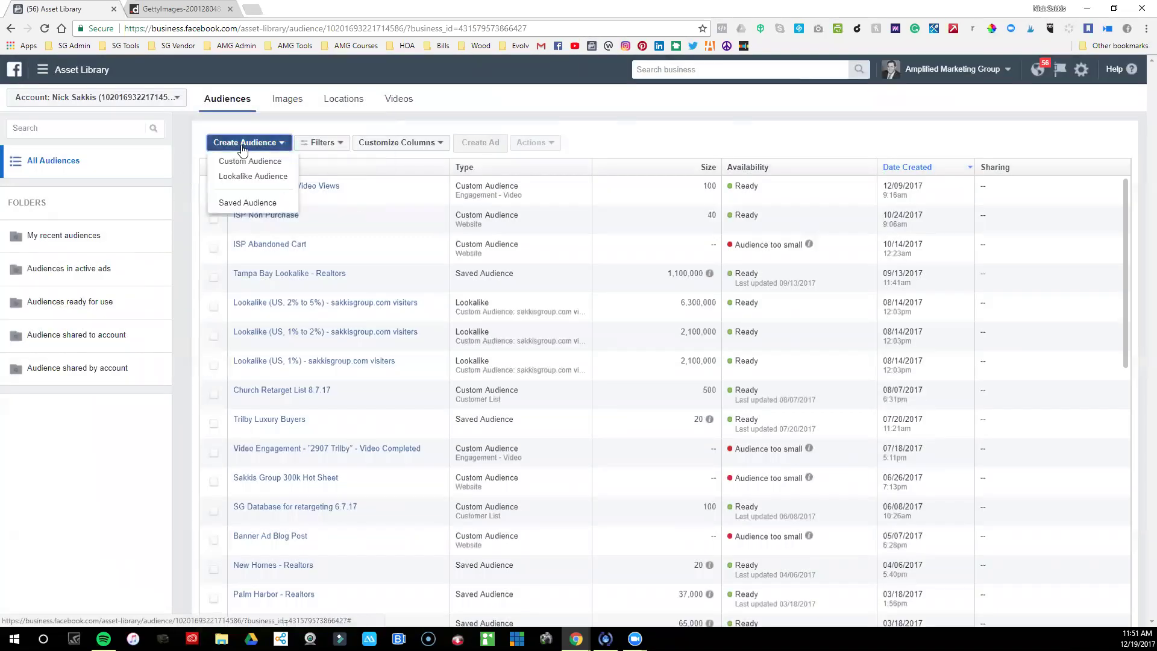
pyautogui.click(244, 159)
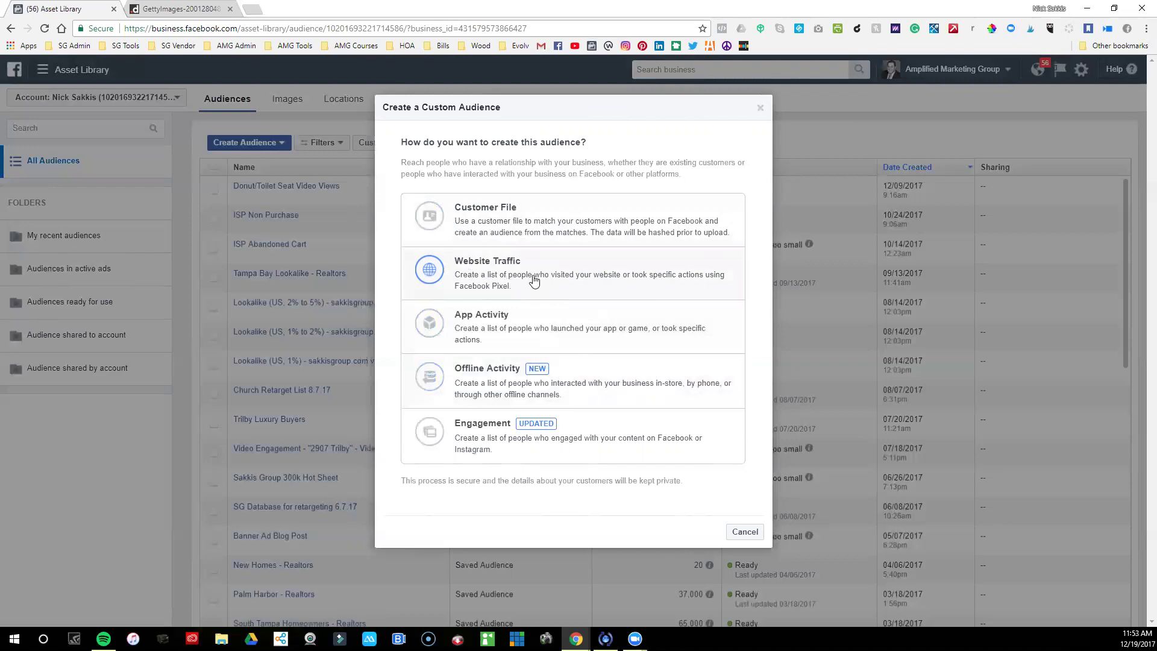
pyautogui.click(499, 440)
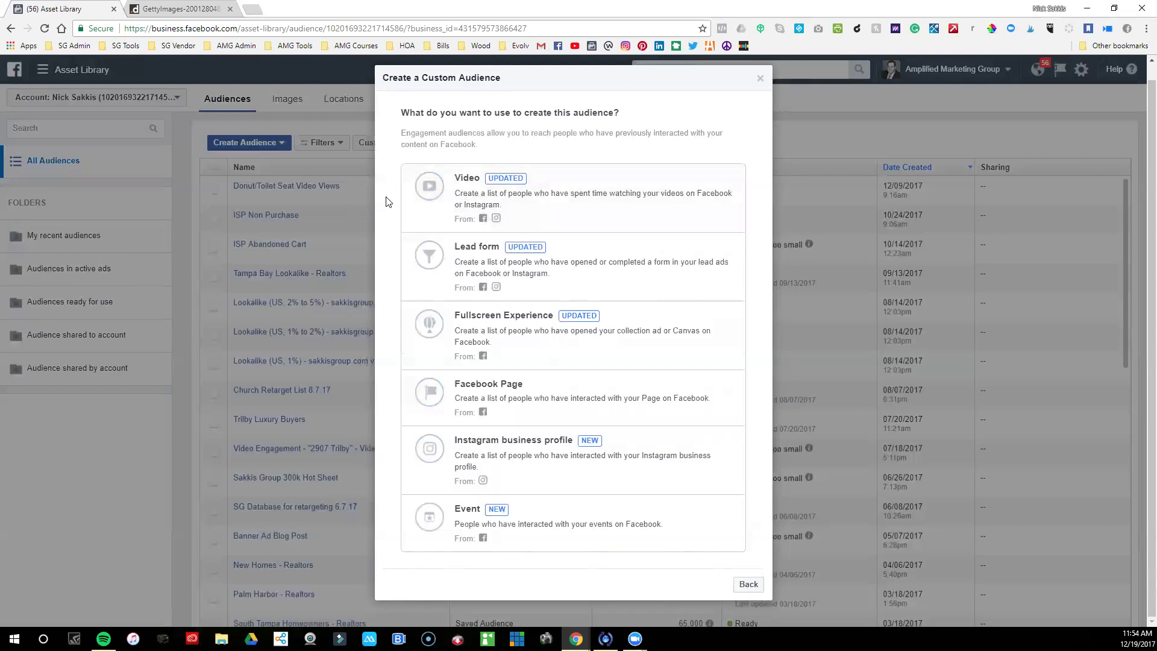
pyautogui.click(496, 202)
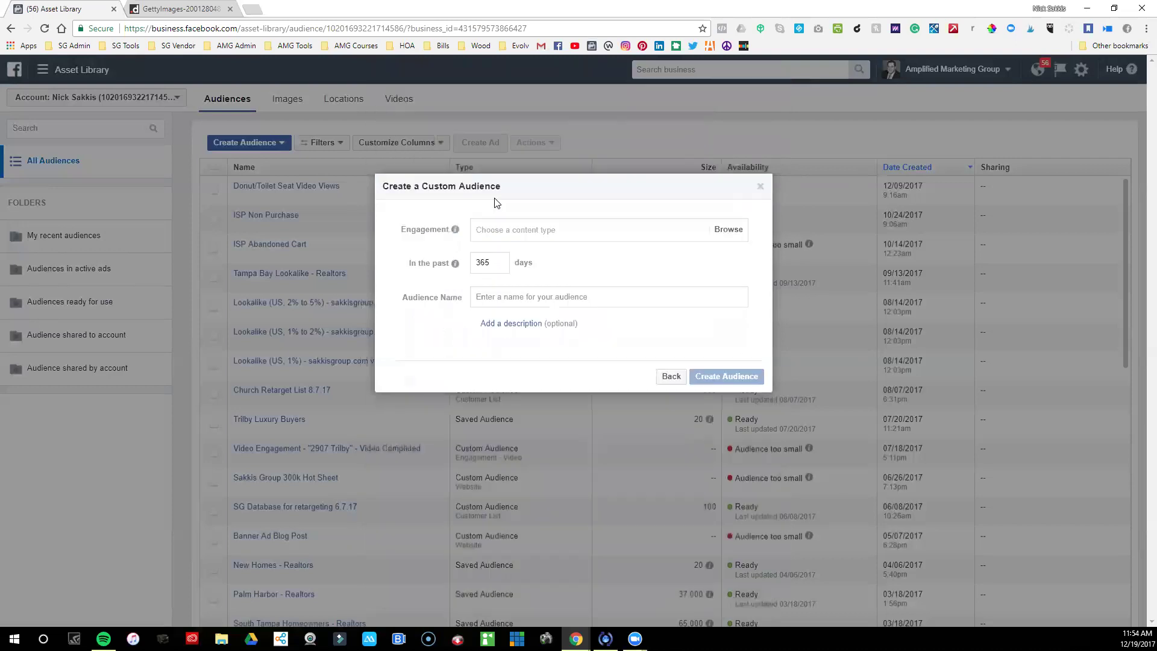
pyautogui.click(489, 230)
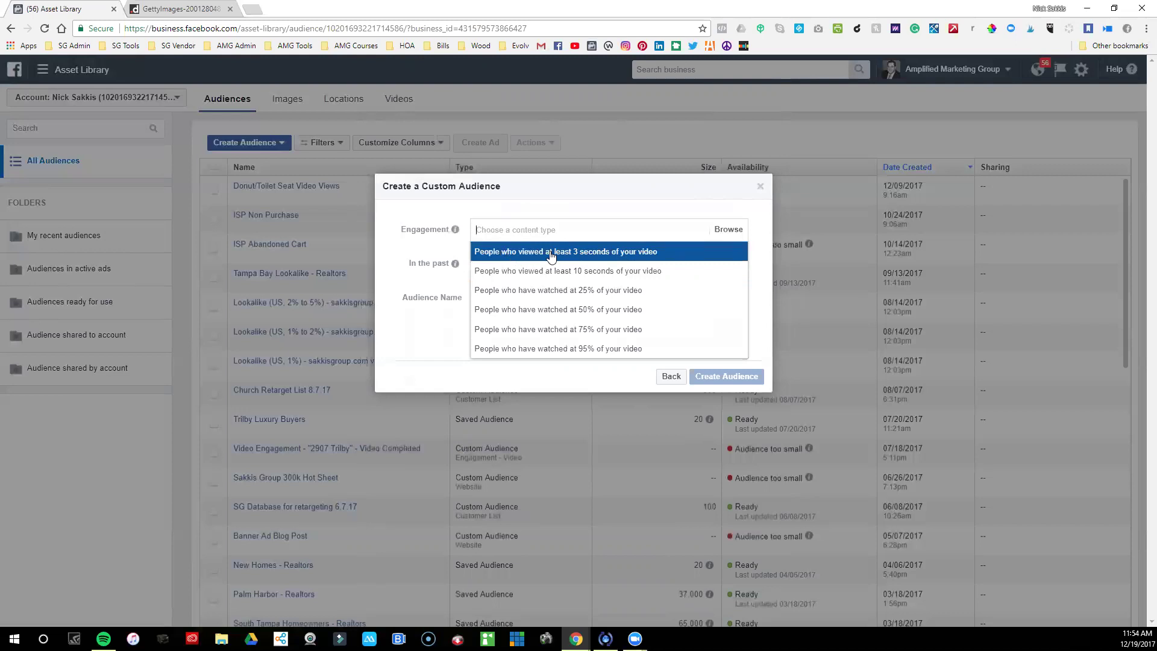
pyautogui.click(568, 335)
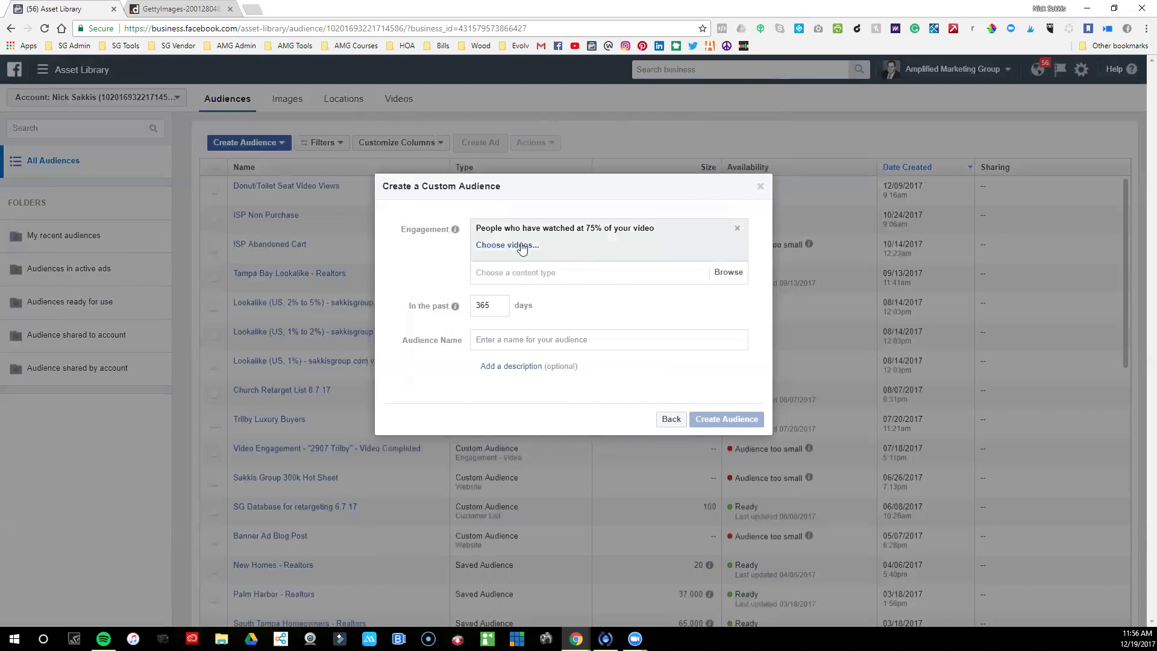
# Step: Remove the 75% criterion, review the video viewing thresholds and engagement sources, and close the form without creating an audience
pyautogui.click(738, 231)
pyautogui.click(571, 234)
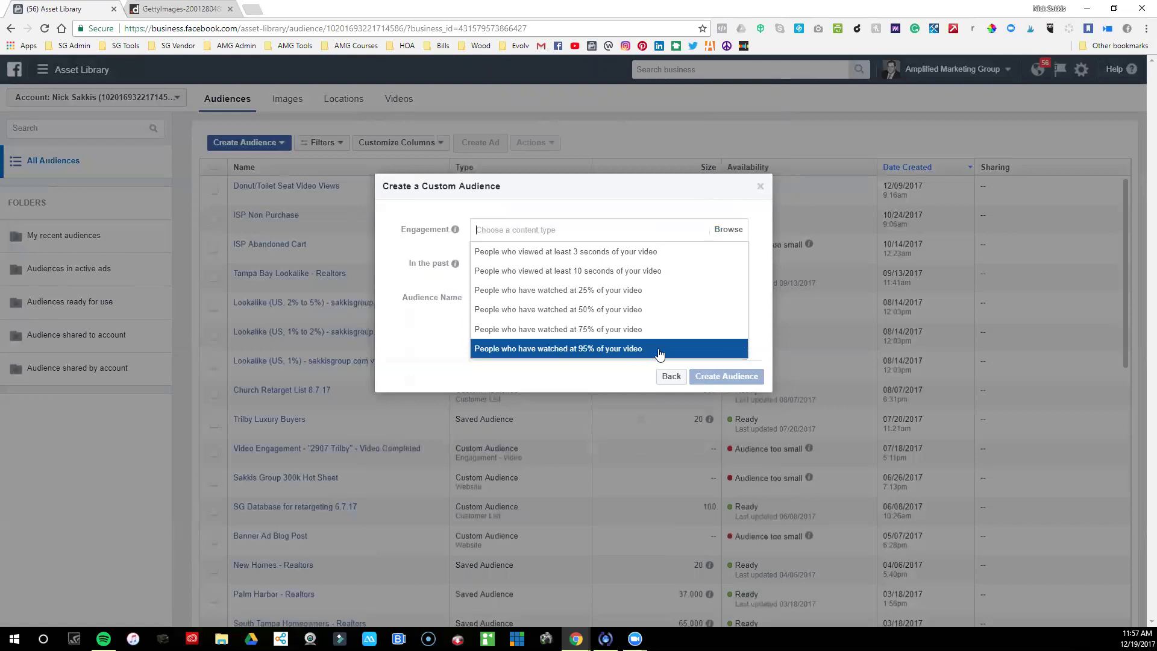
pyautogui.click(672, 376)
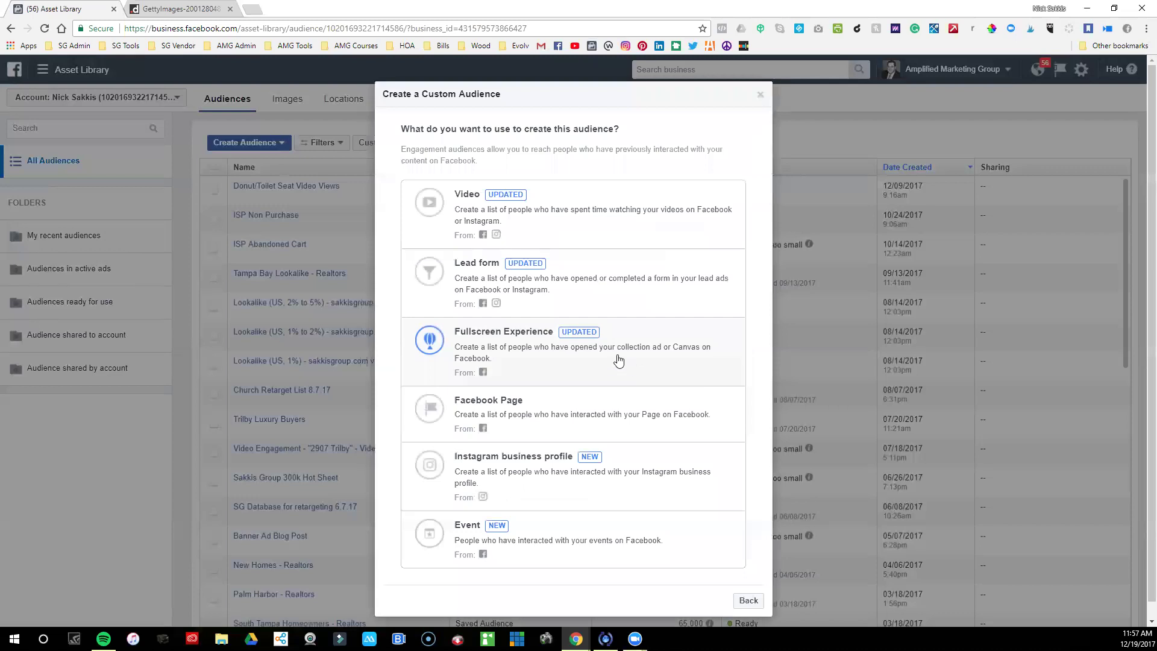
pyautogui.click(476, 208)
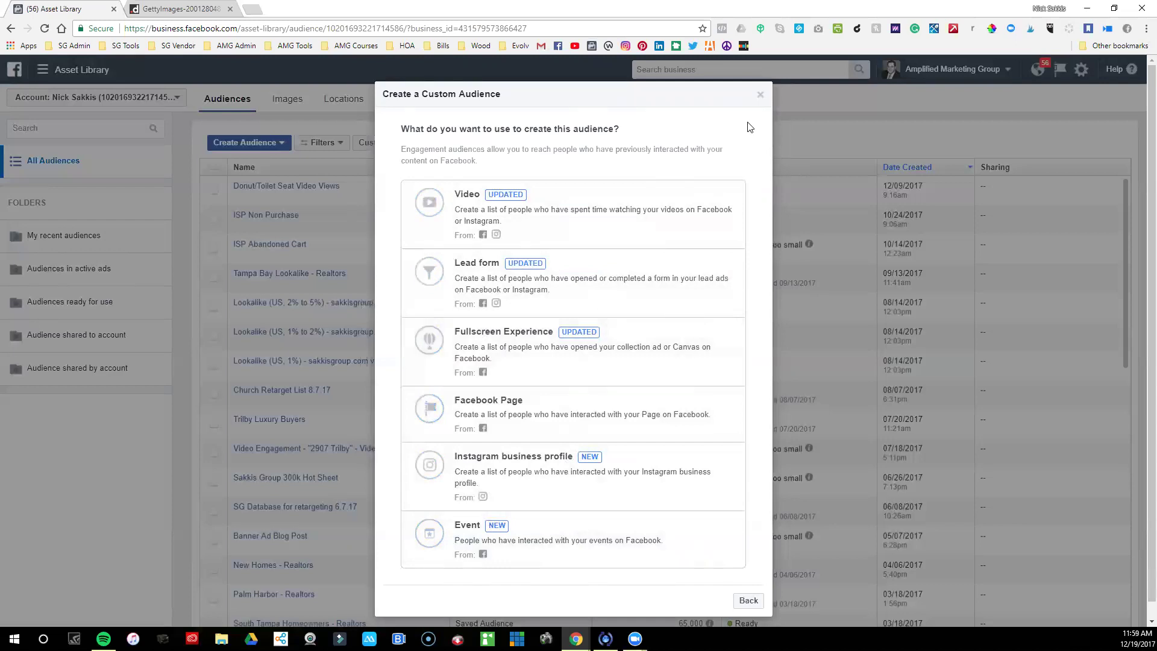
pyautogui.click(761, 94)
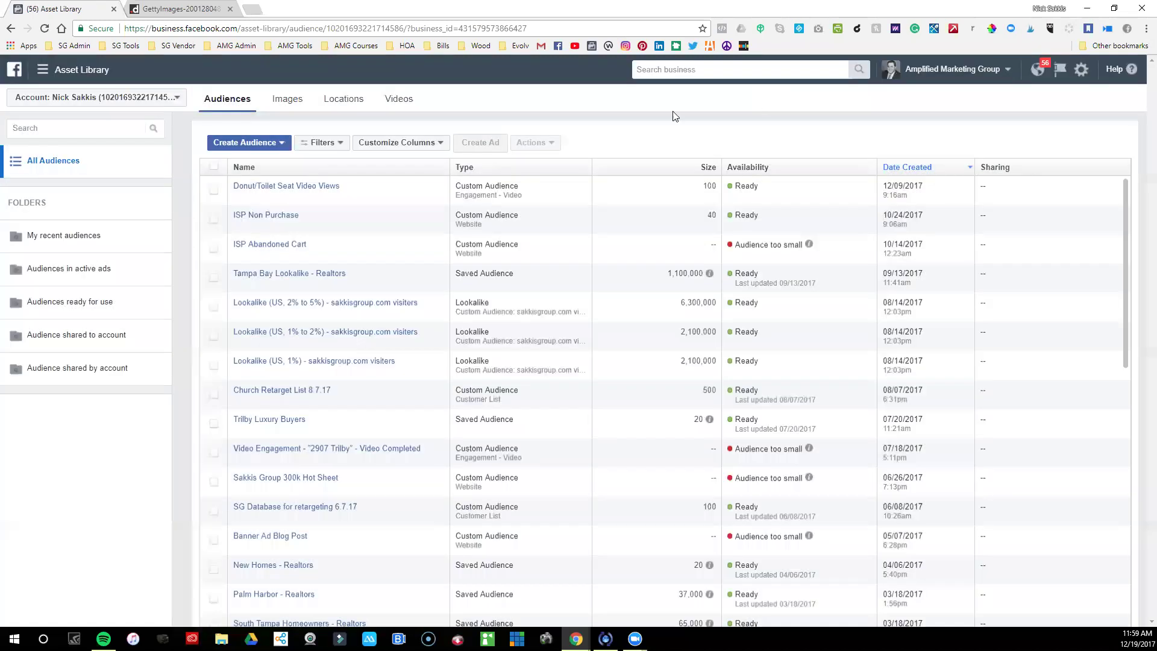
# Step: Start a lookalike audience, review the available sources, and select the Sakkis Group page as the source
pyautogui.click(245, 143)
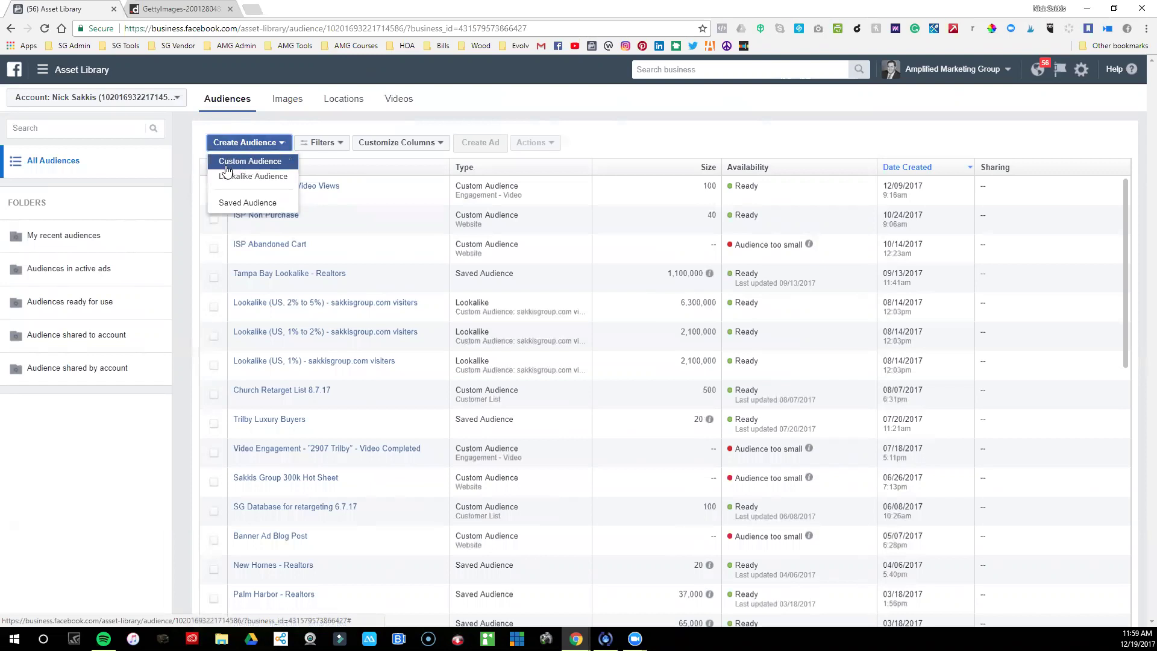
pyautogui.click(266, 180)
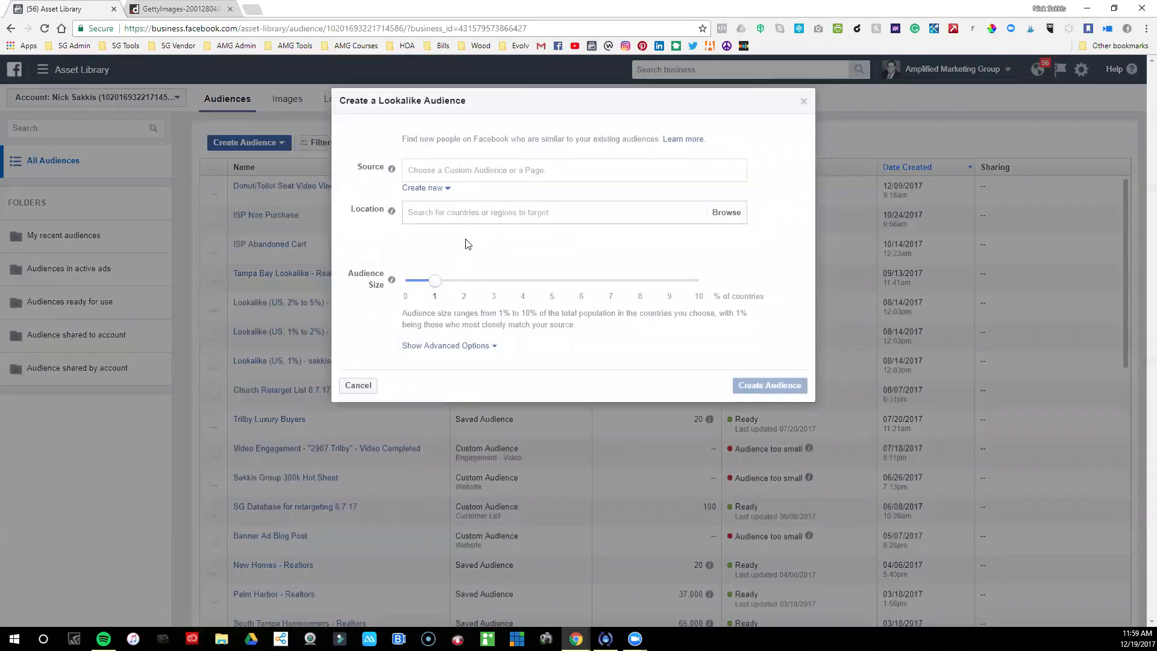
pyautogui.click(451, 169)
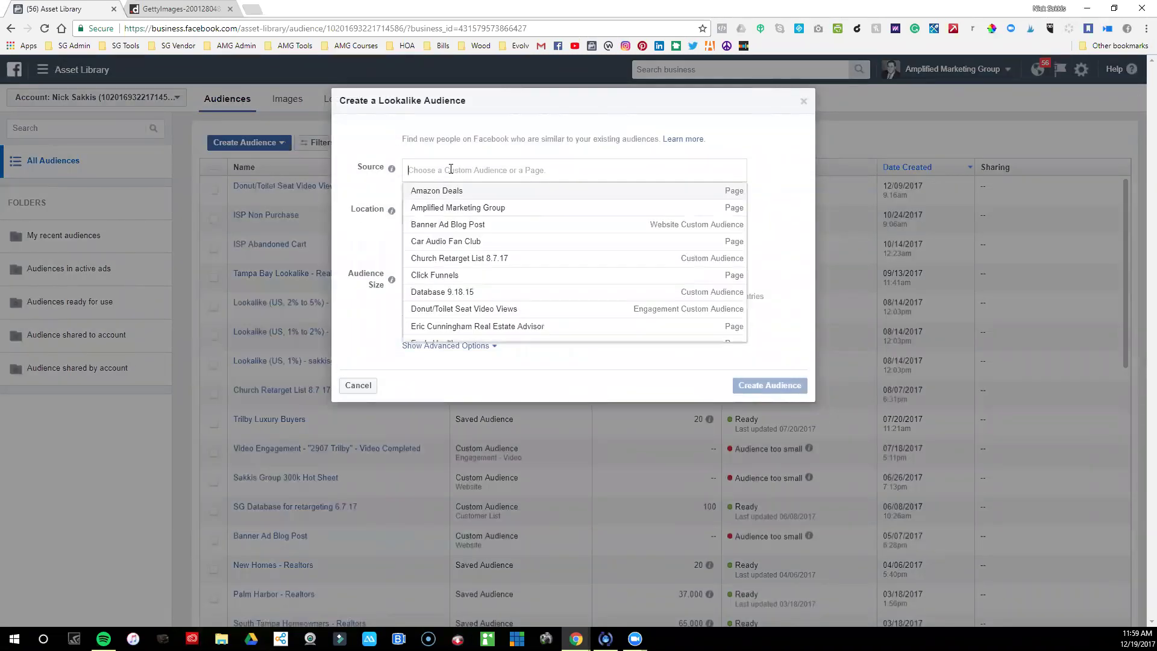
pyautogui.scroll(-1, 476, 240)
pyautogui.scroll(1, 479, 242)
pyautogui.click(364, 185)
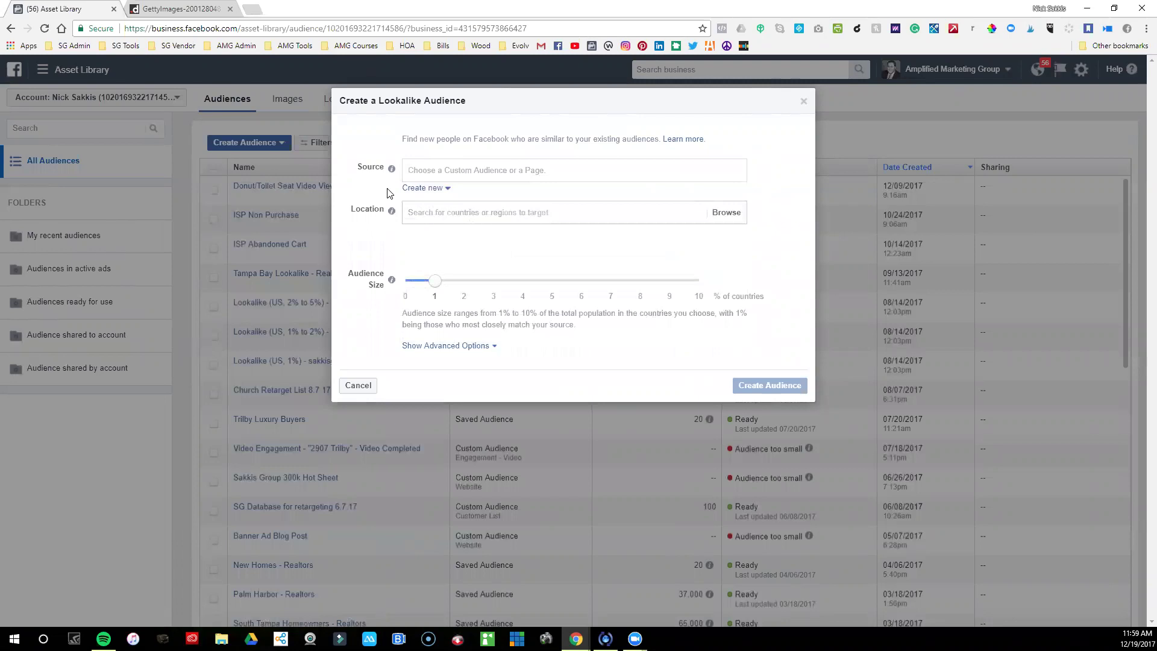
pyautogui.click(475, 170)
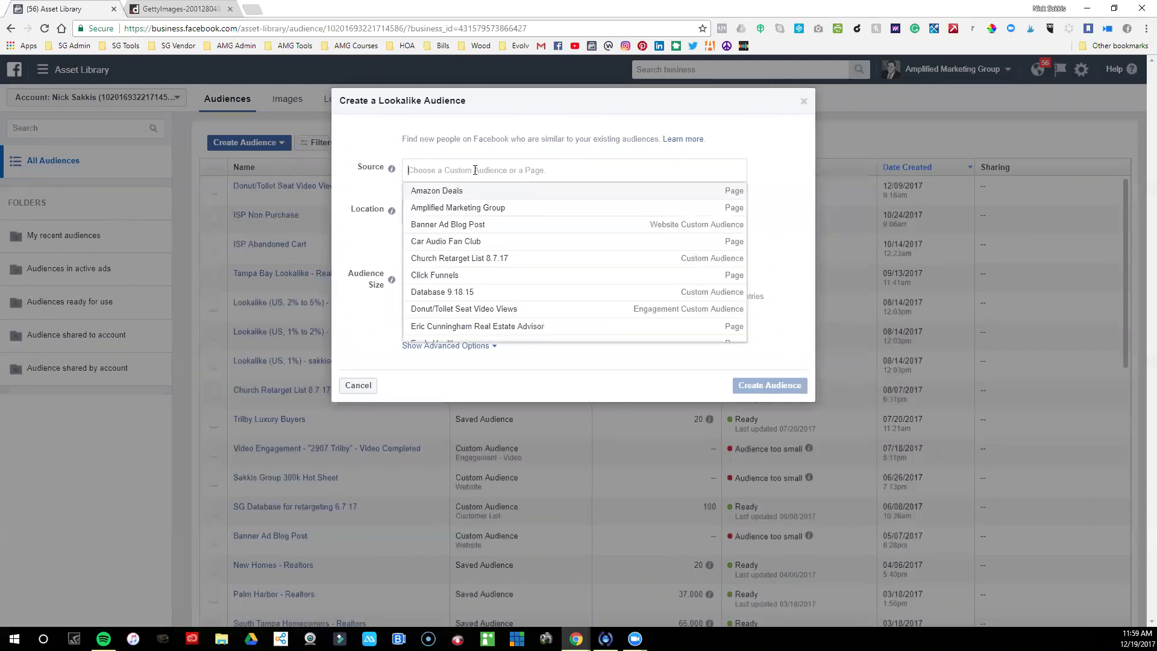
pyautogui.scroll(-6, 577, 235)
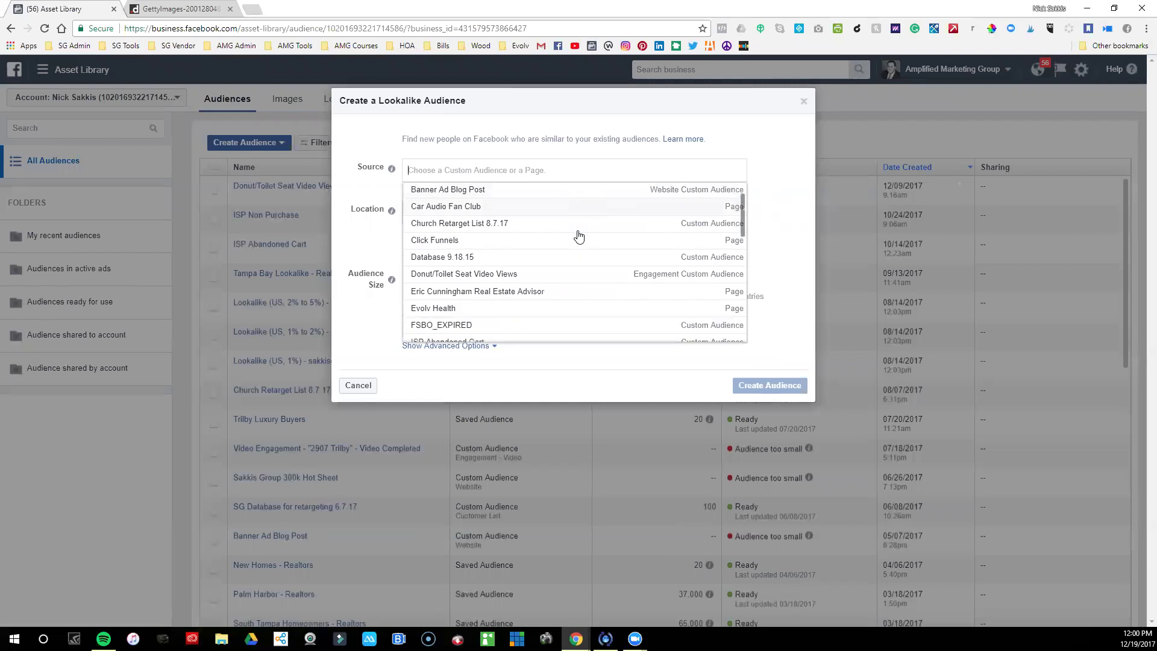
pyautogui.scroll(-3, 577, 236)
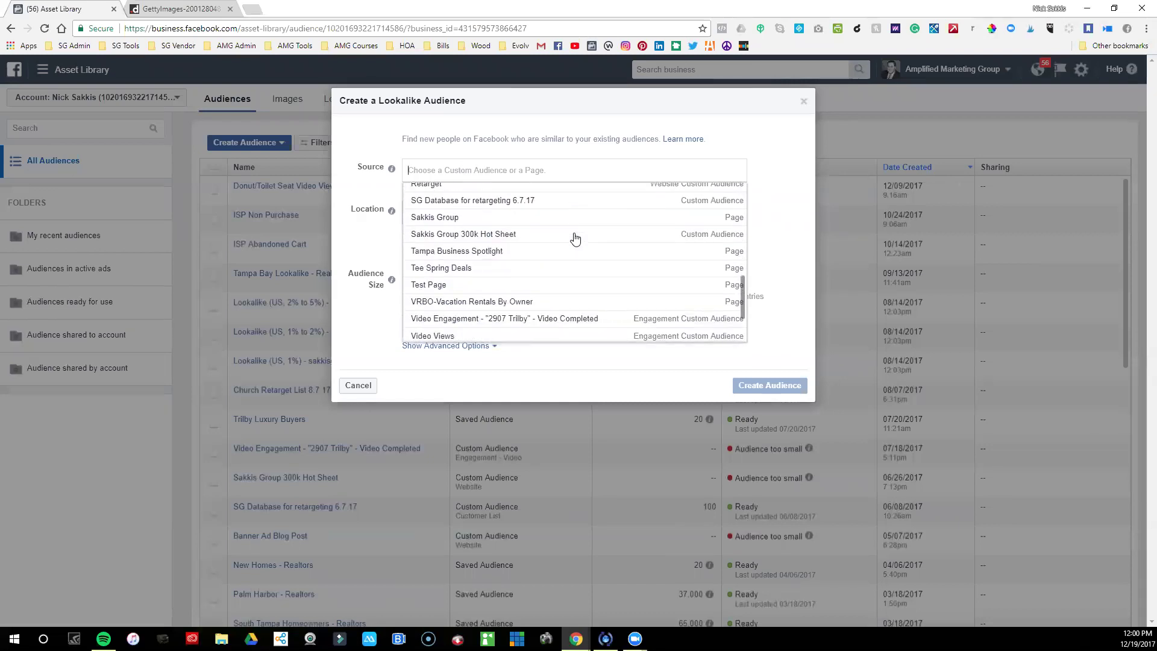
pyautogui.click(451, 225)
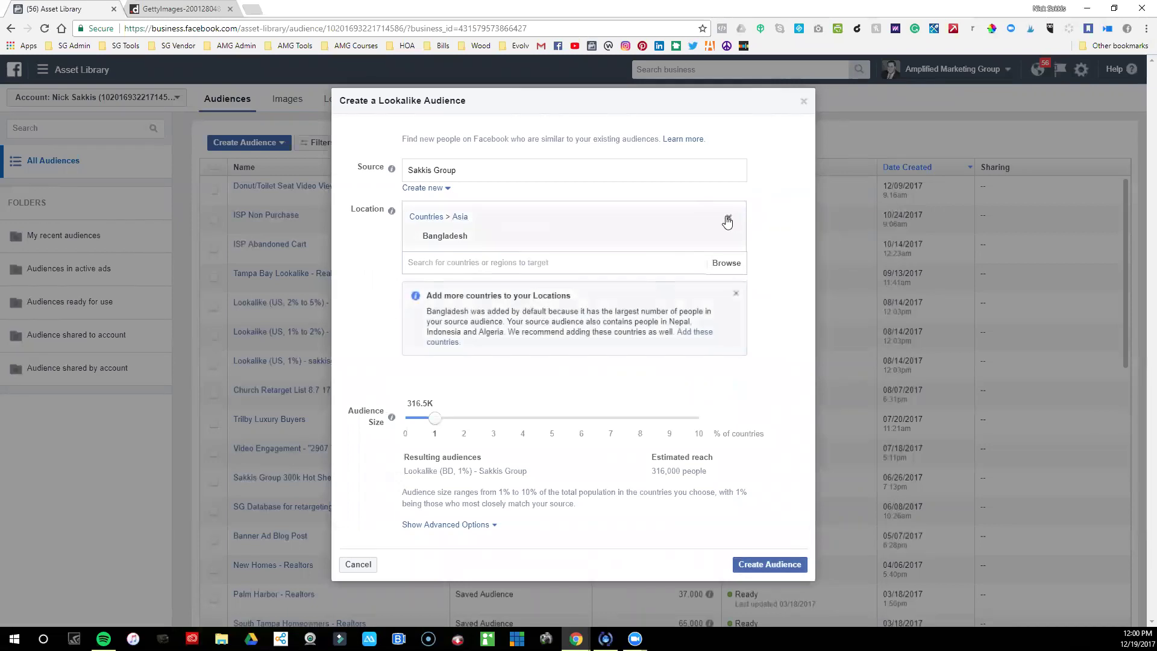
# Step: Remove Bangladesh from the lookalike audience's location and browse the available countries and regions
pyautogui.click(727, 220)
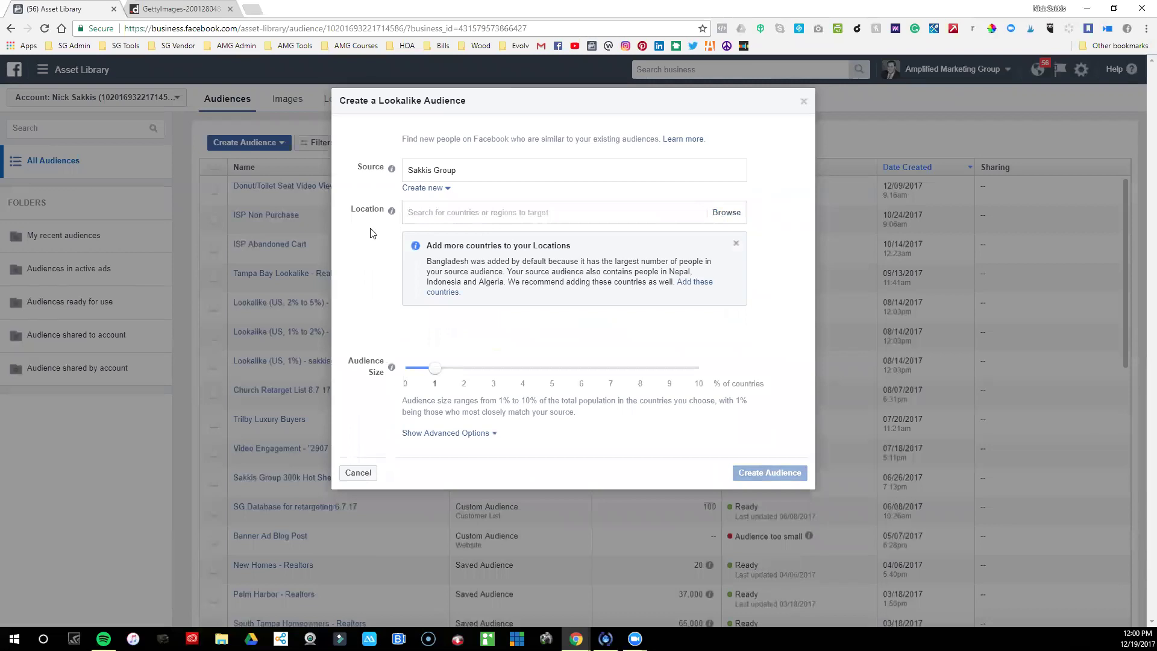
pyautogui.click(485, 211)
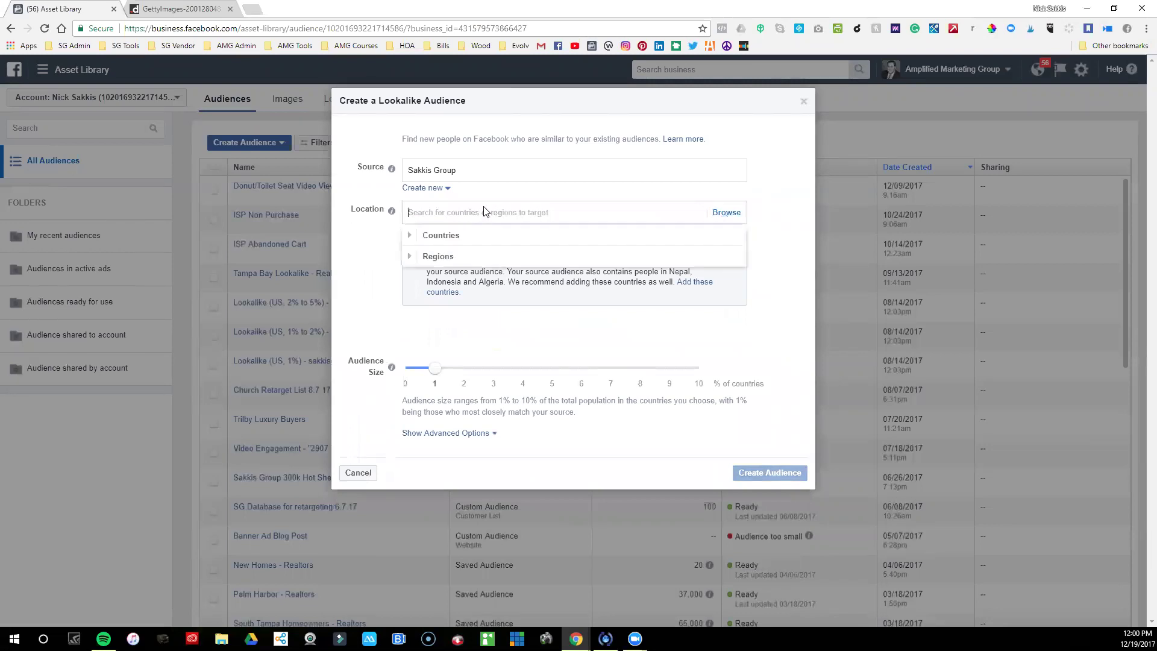
pyautogui.click(470, 237)
pyautogui.click(470, 238)
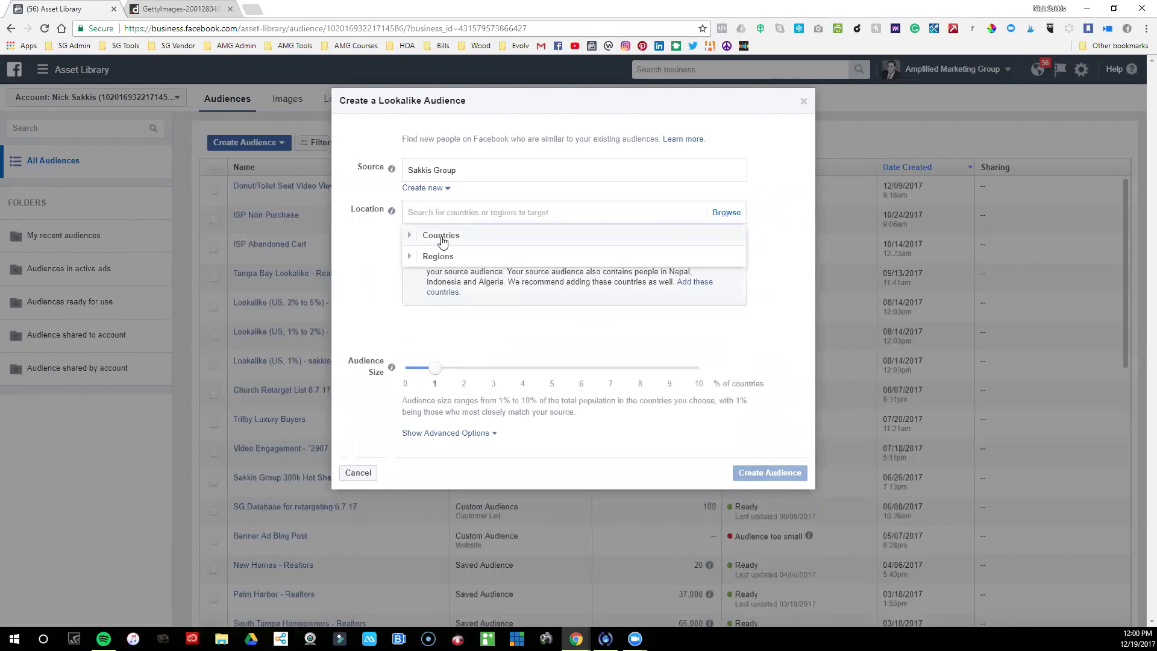
pyautogui.click(438, 258)
pyautogui.click(437, 235)
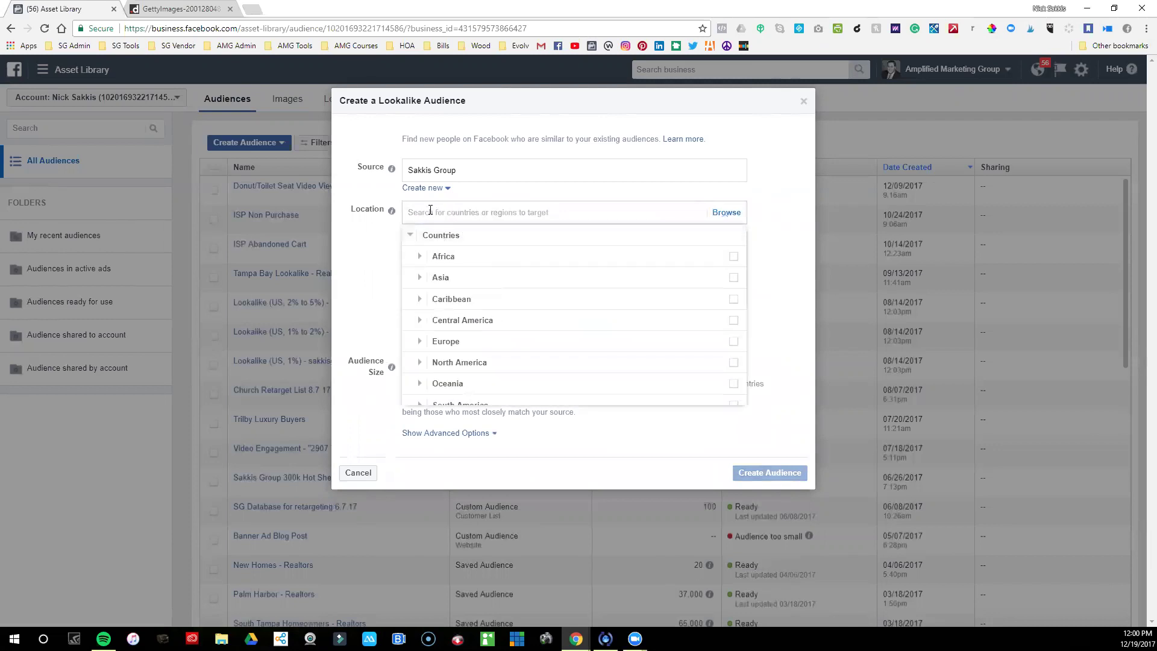
# Step: Try searching the lookalike audience's locations for usa, north and florida
pyautogui.write('usa')
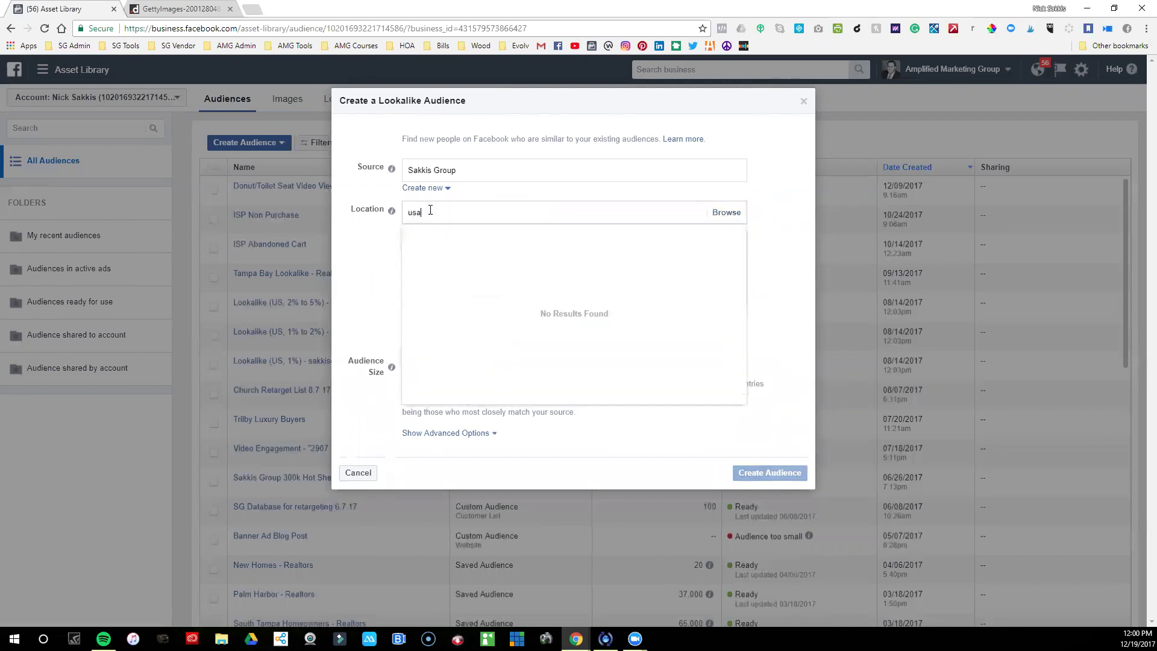
pyautogui.press('BackSpace')
pyautogui.press('BackSpace')
pyautogui.write('north')
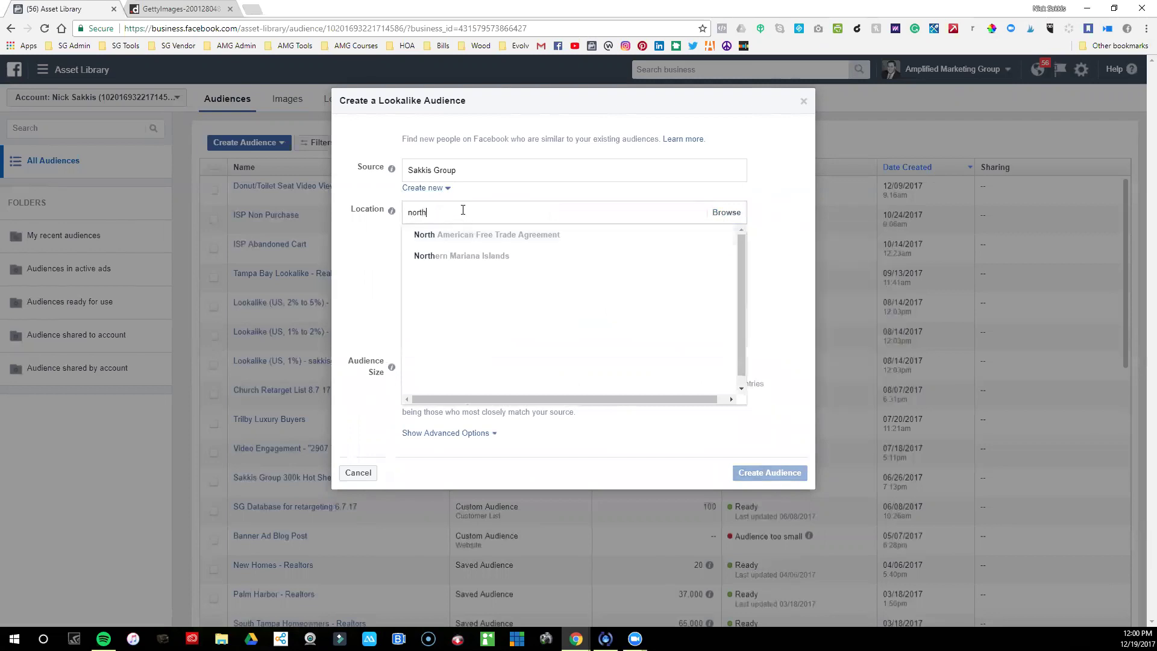
pyautogui.press('BackSpace')
pyautogui.press('BackSpace')
pyautogui.press('BackSpace')
pyautogui.write('florida')
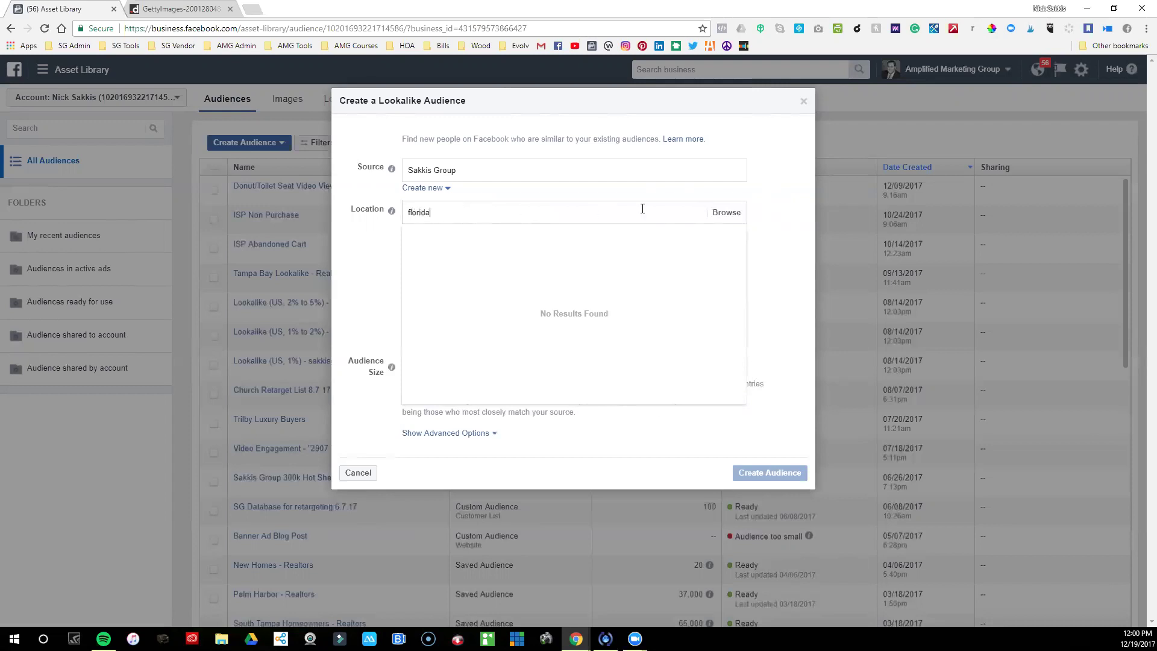
# Step: Set the lookalike audience's location to United States under North America, and close the form without creating the audience
pyautogui.click(726, 213)
pyautogui.click(506, 243)
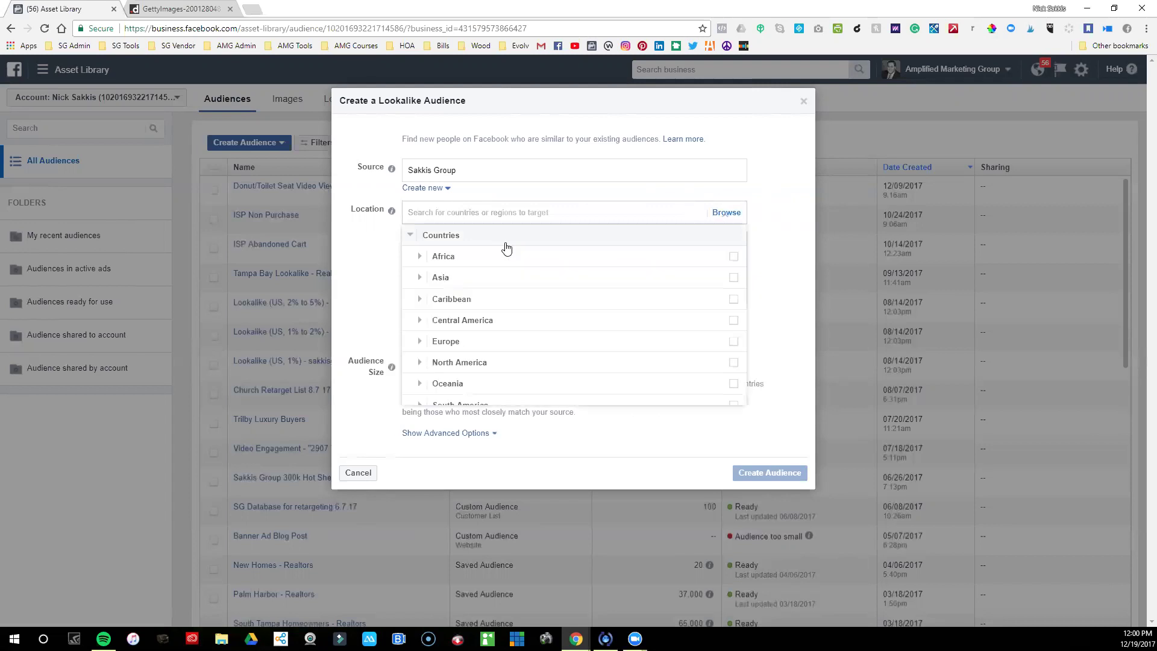
pyautogui.click(489, 353)
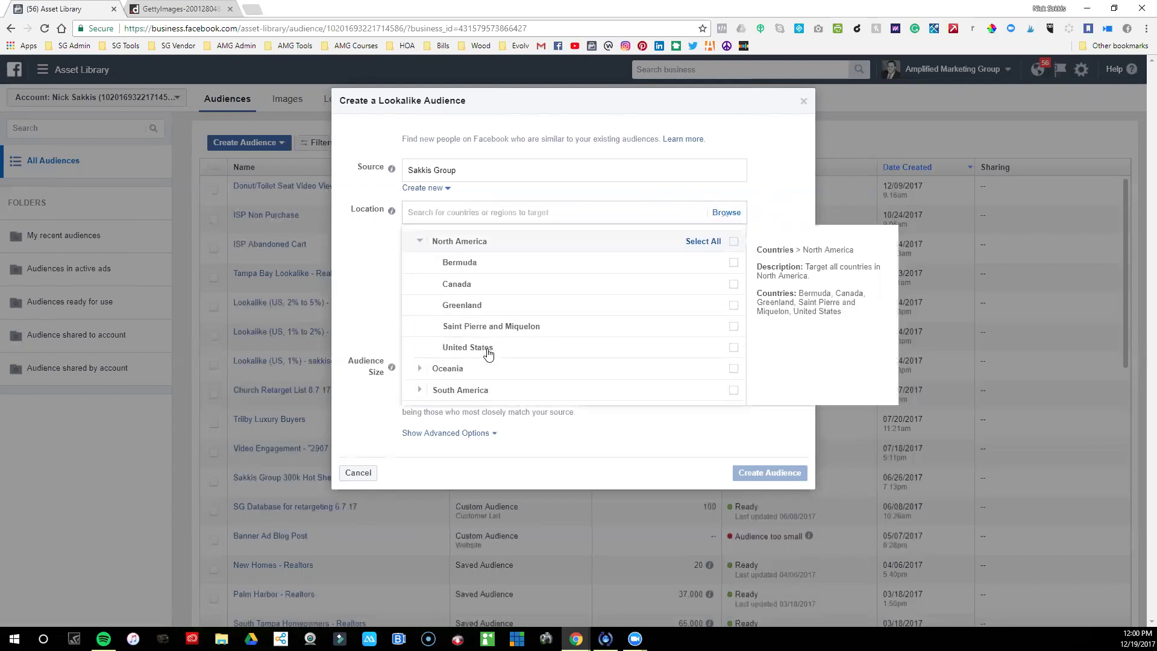
pyautogui.click(480, 343)
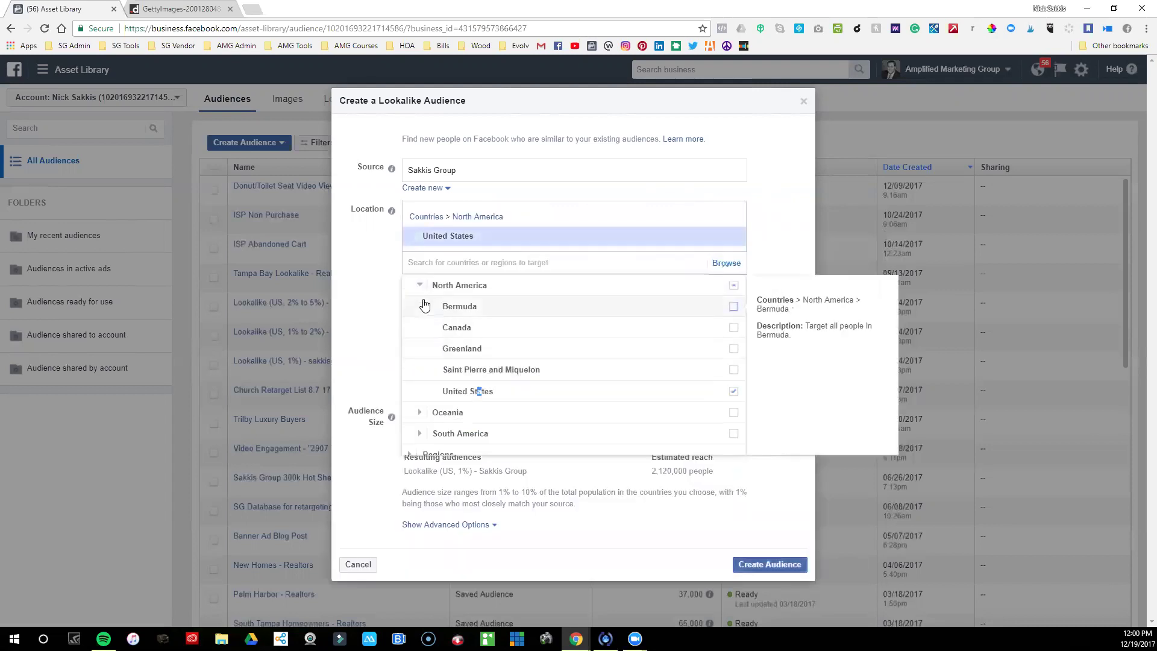
pyautogui.click(381, 302)
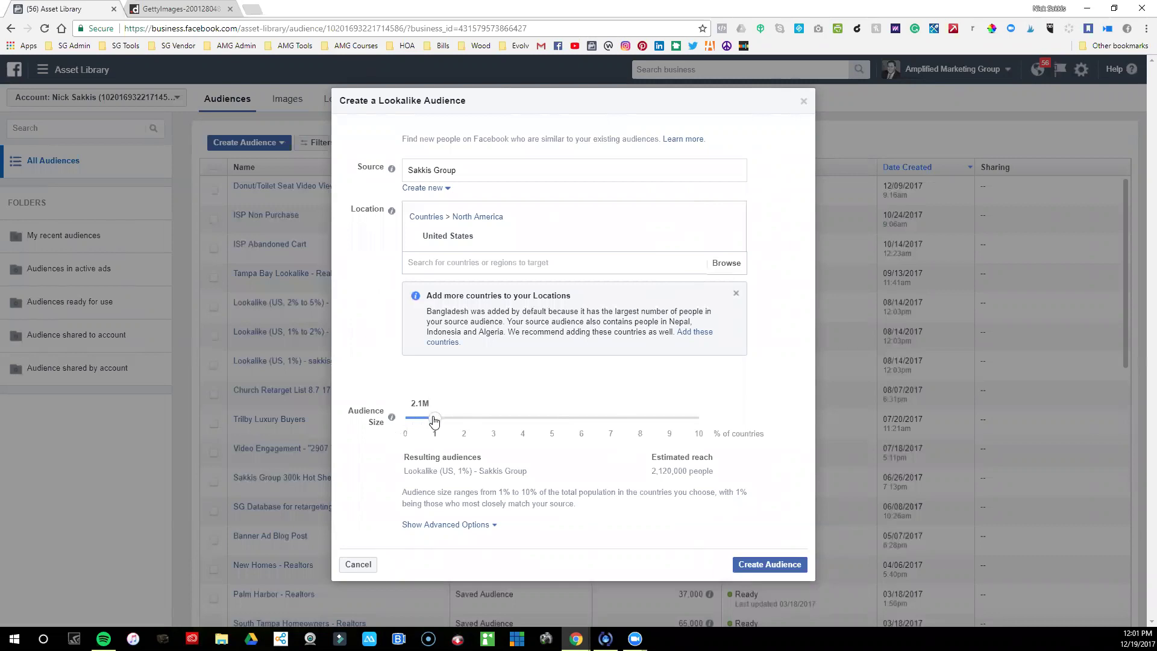
pyautogui.moveTo(449, 238)
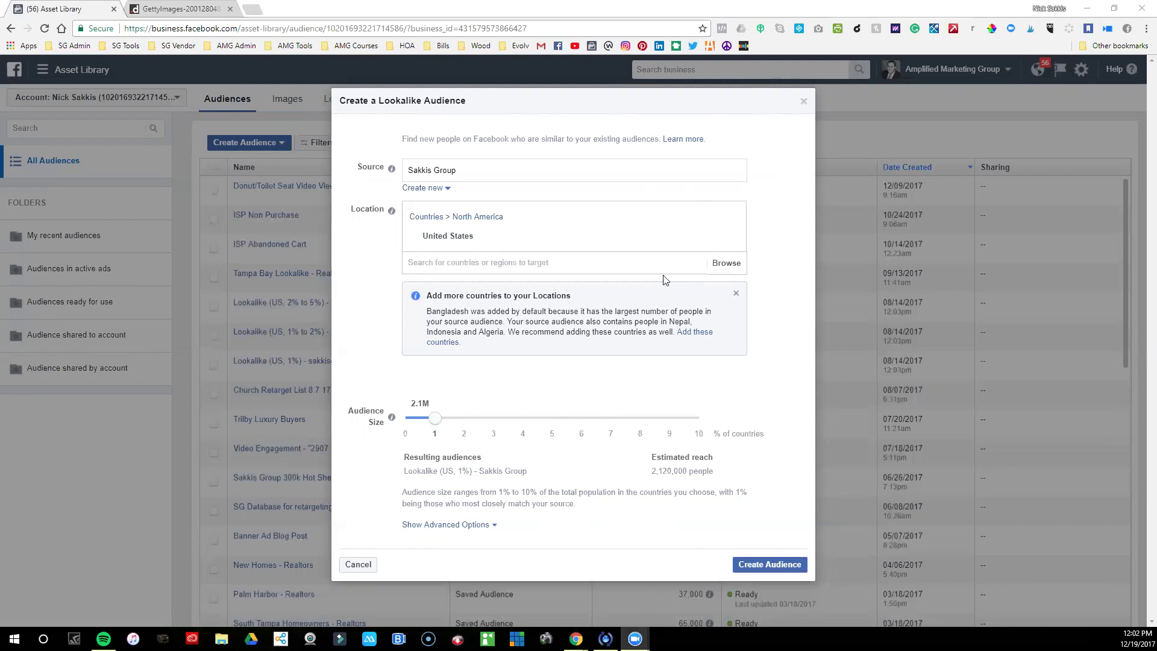
pyautogui.click(804, 107)
# Step: Start an engagement-based custom audience, review the source types, and close the form
pyautogui.click(268, 143)
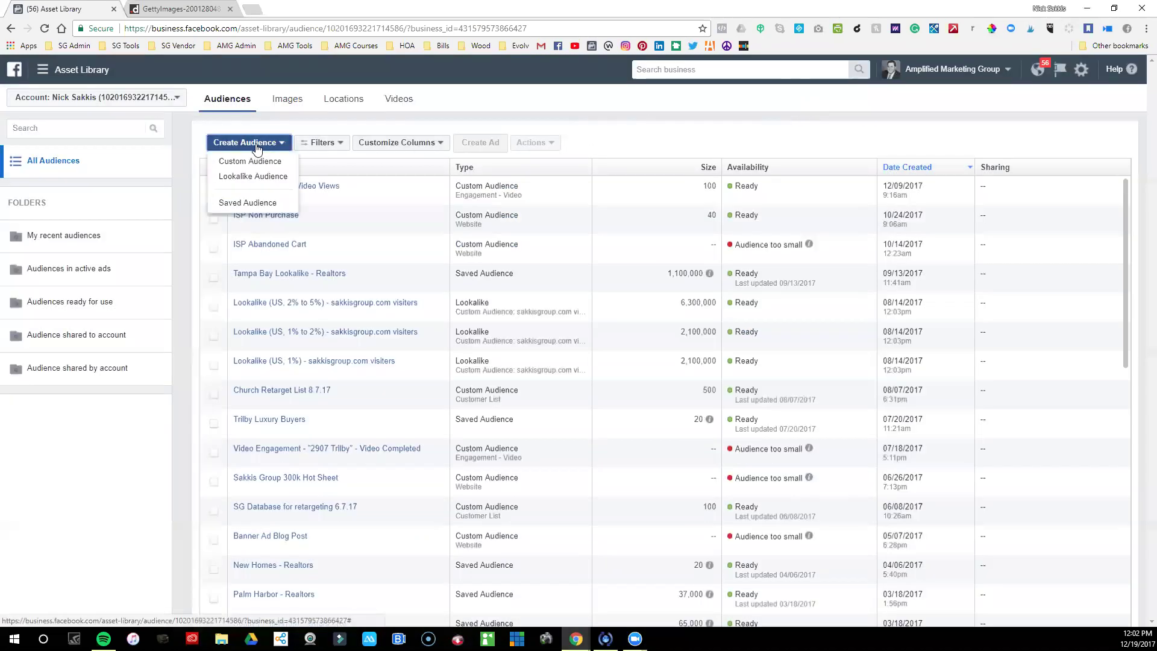
pyautogui.click(255, 163)
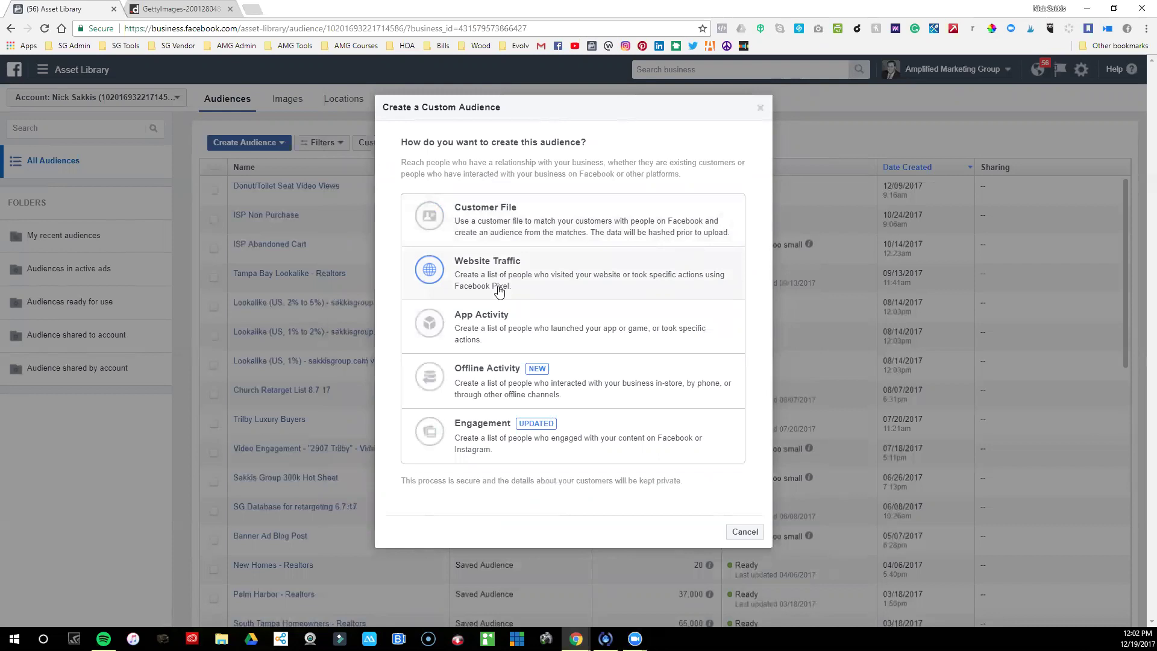
pyautogui.click(480, 438)
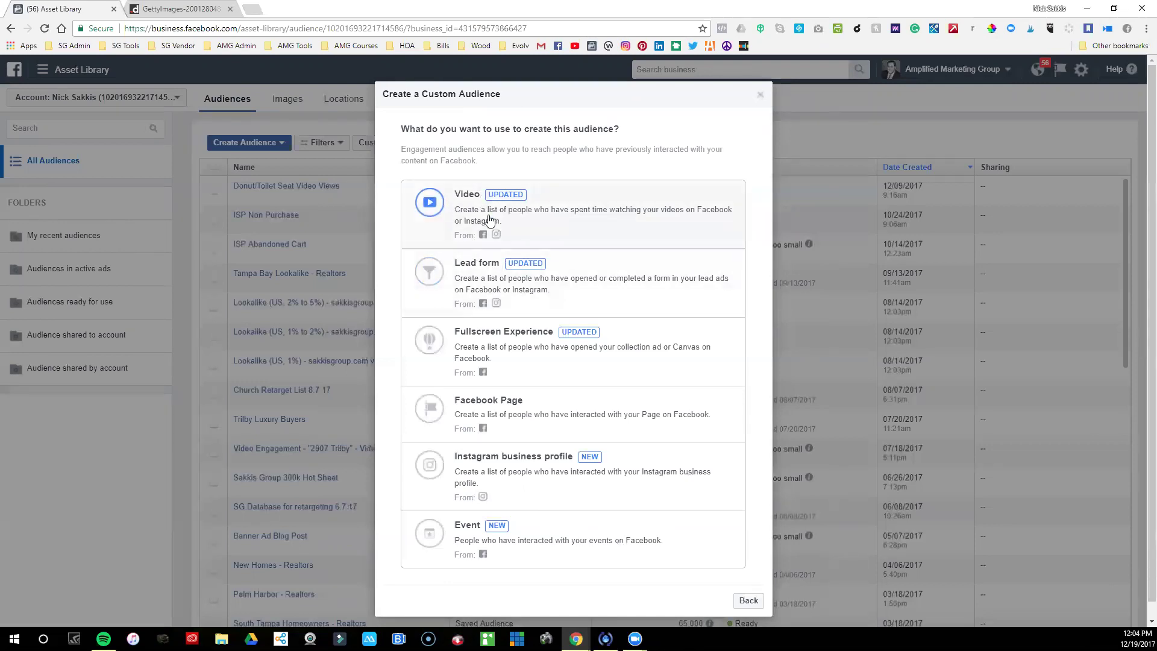
pyautogui.click(761, 98)
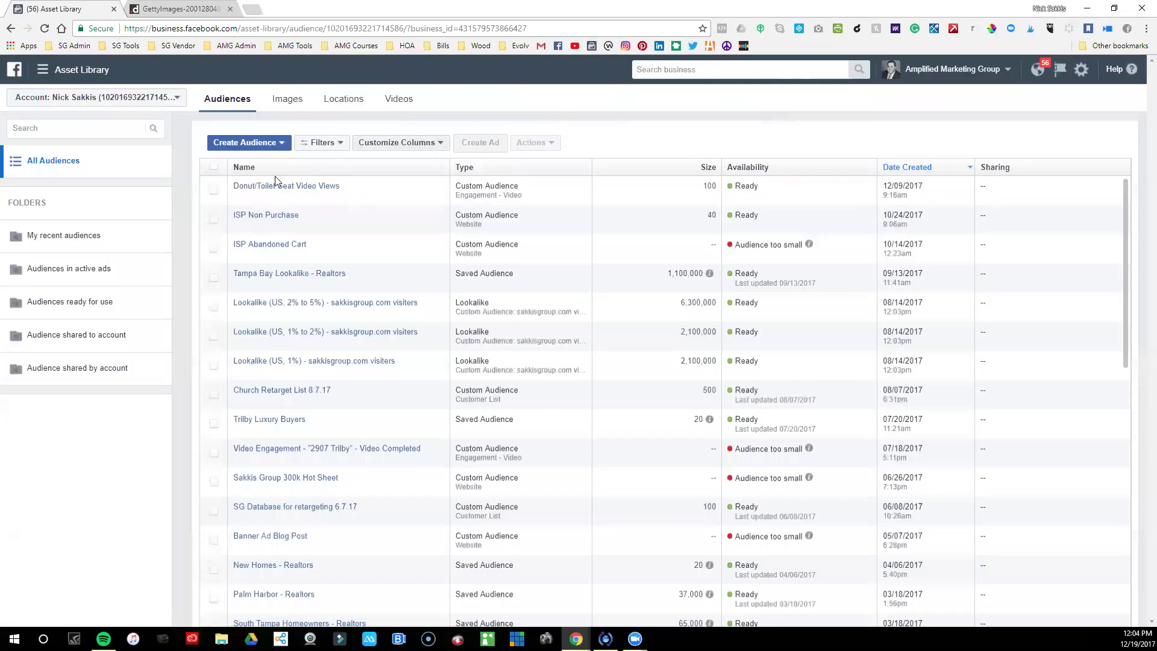